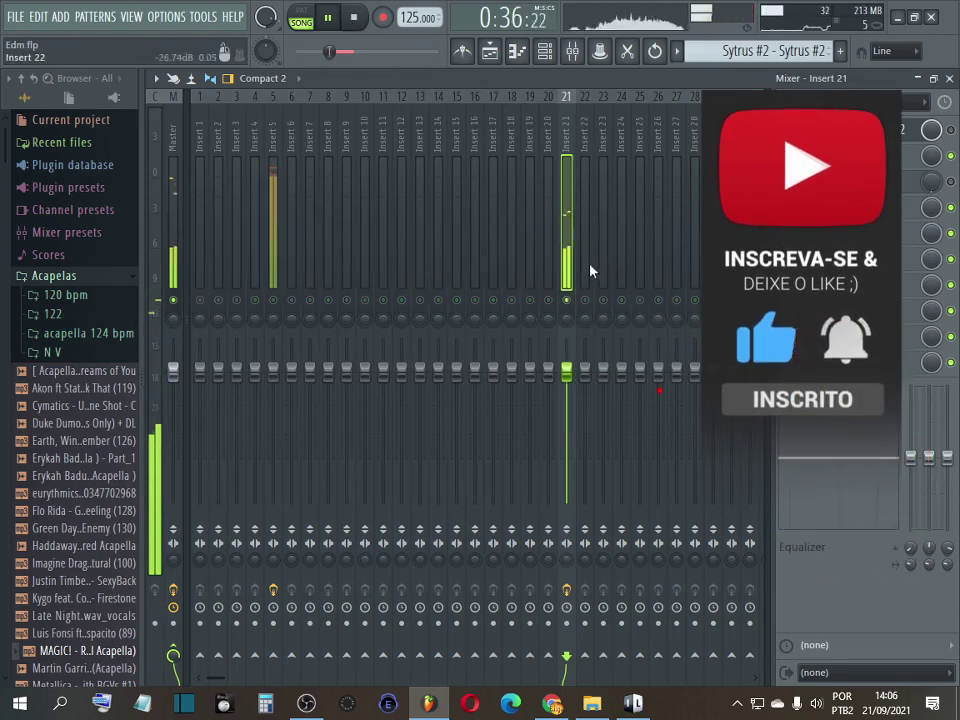
- Load the TAL-DUB-II delay into effect slot 6 of Insert 21 and move its window toward the middle of the mixer
{"action": "left_click", "coordinate": [787, 271]}
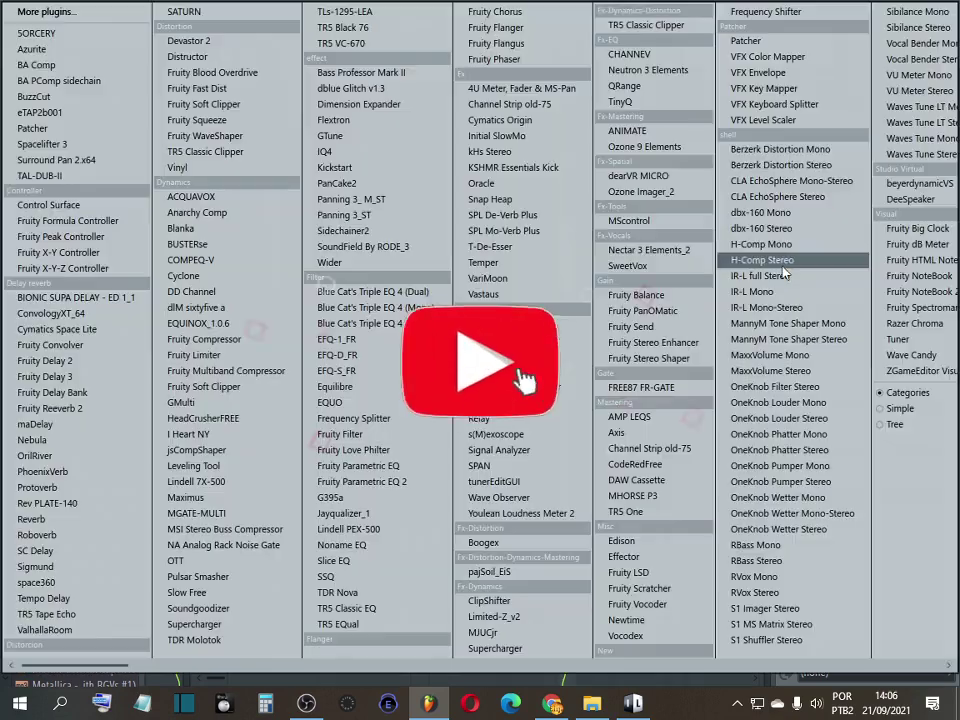
{"action": "left_click", "coordinate": [70, 177]}
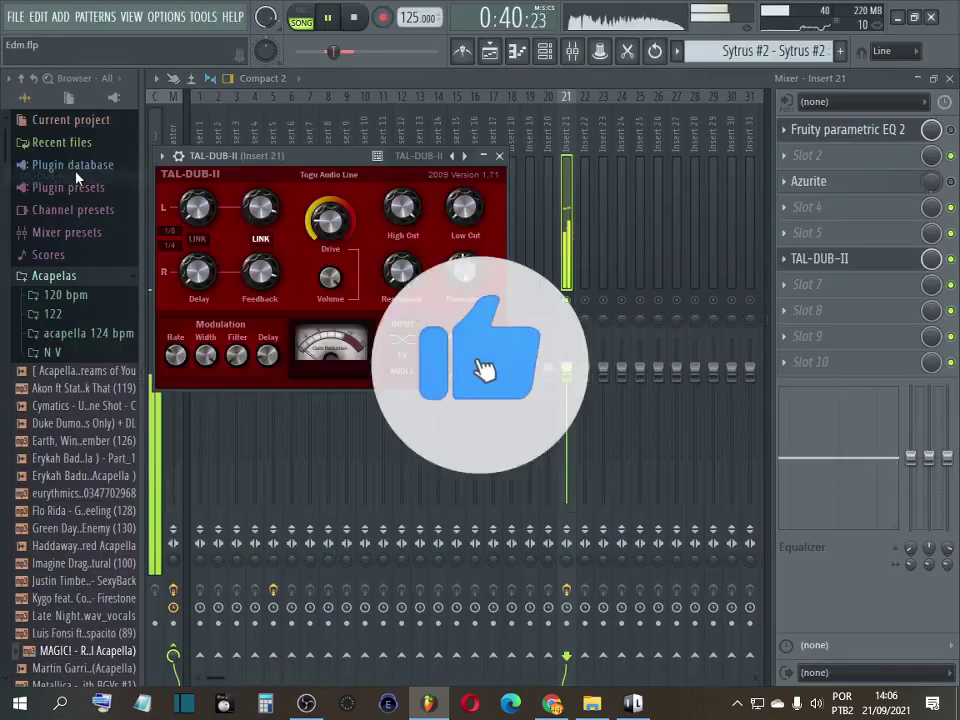
{"action": "left_click_drag", "start_coordinate": [311, 162], "coordinate": [424, 215]}
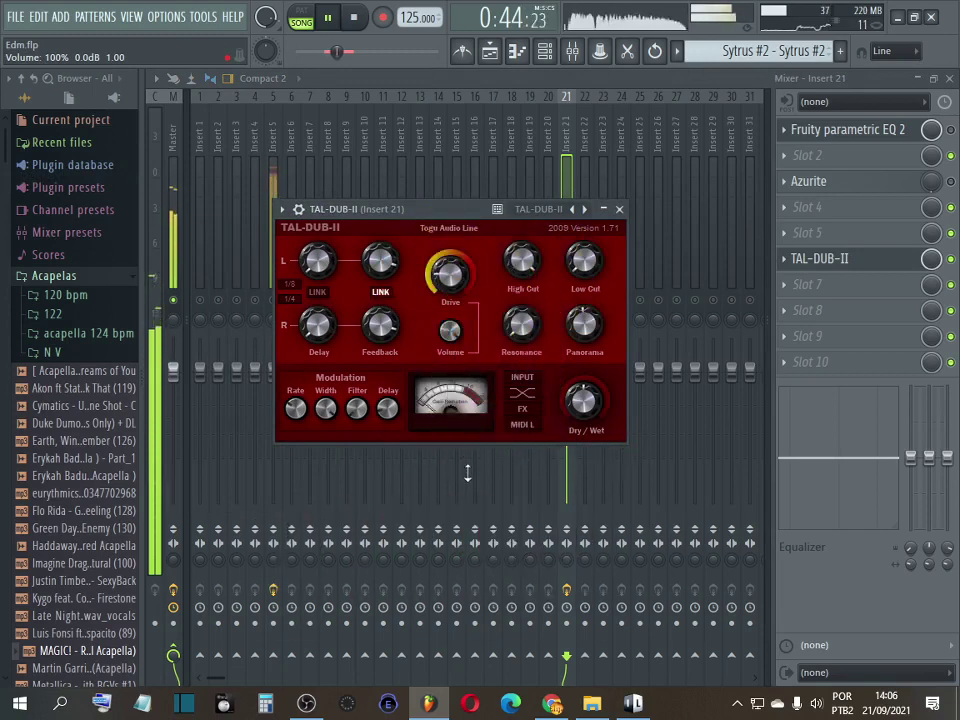
- Audition the TAL-DUB-II presets Reso Delay, Chorus I, Mushrooms and Wired Voices, ending with Tremolo Delay loaded
{"action": "left_click", "coordinate": [548, 214]}
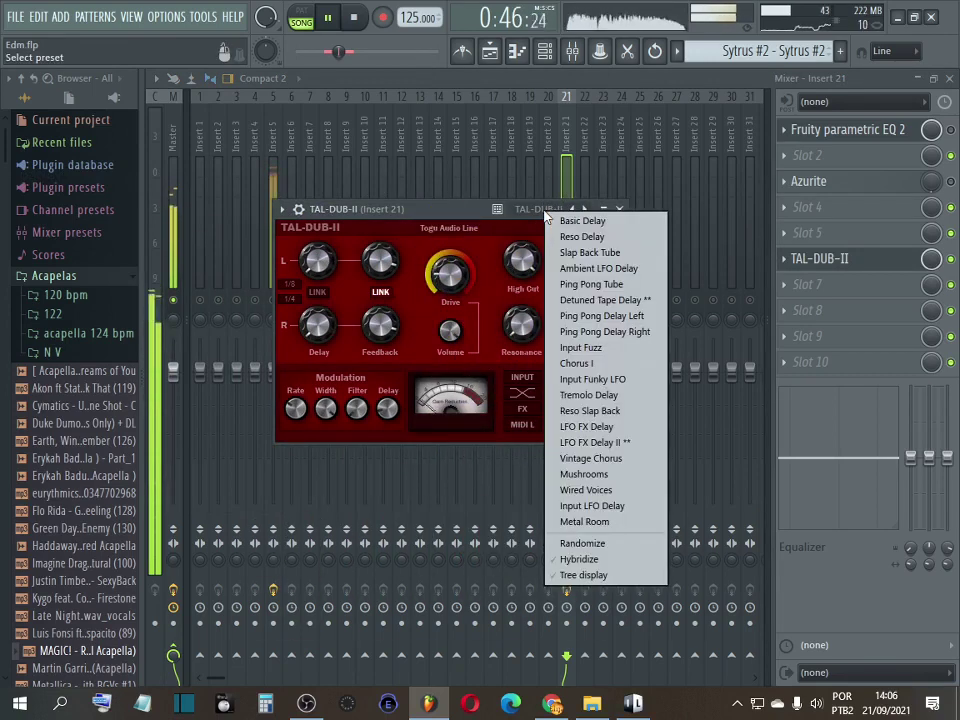
{"action": "left_click", "coordinate": [575, 237]}
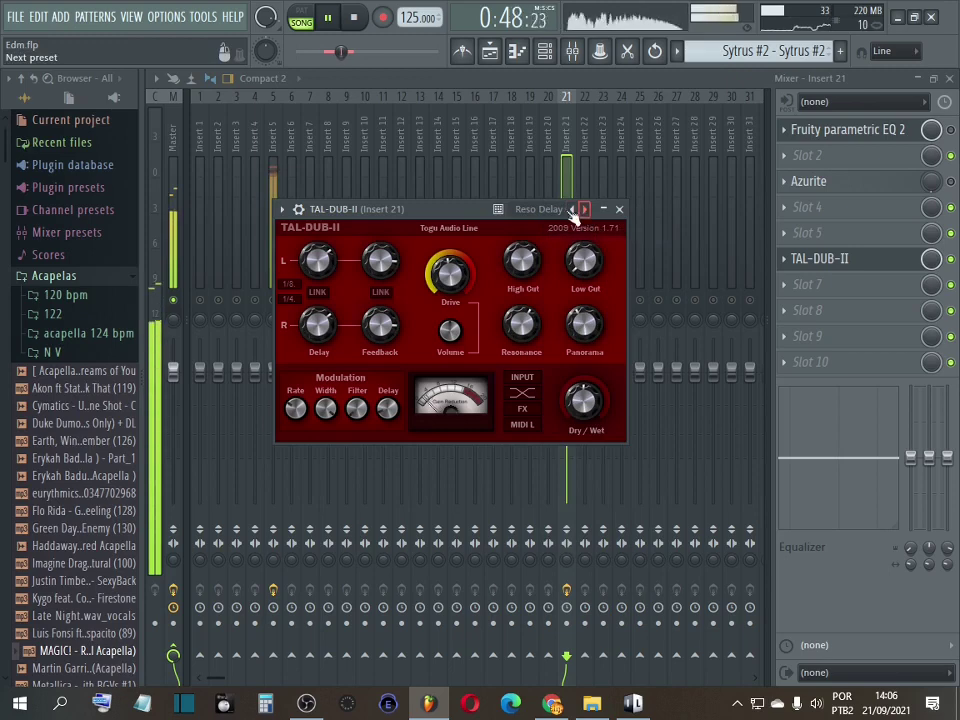
{"action": "left_click", "coordinate": [540, 212]}
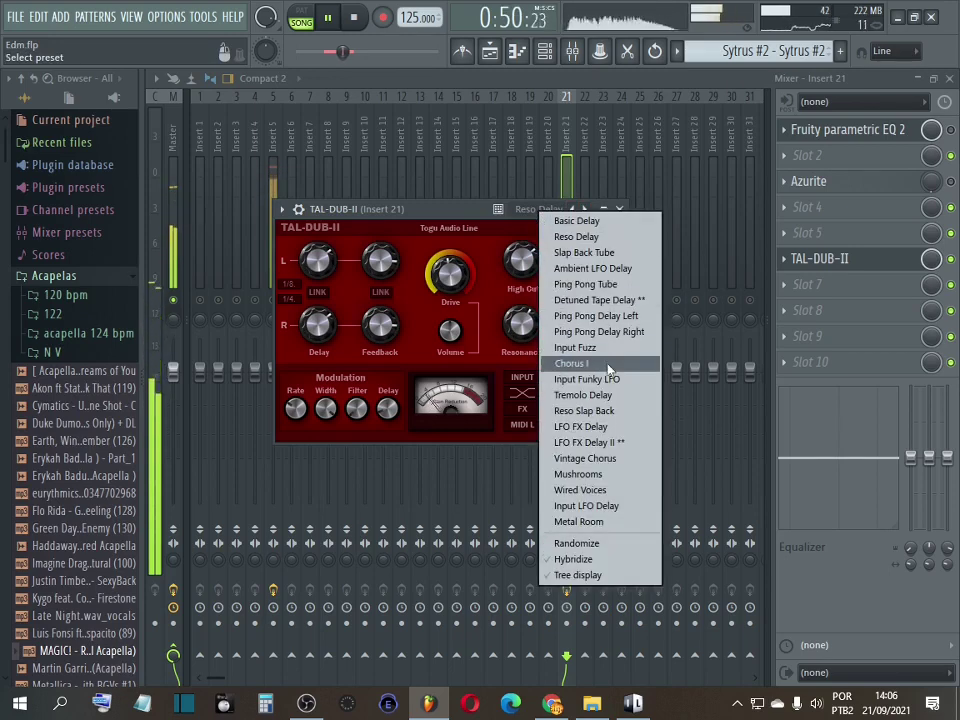
{"action": "left_click", "coordinate": [570, 363]}
{"action": "left_click", "coordinate": [552, 210]}
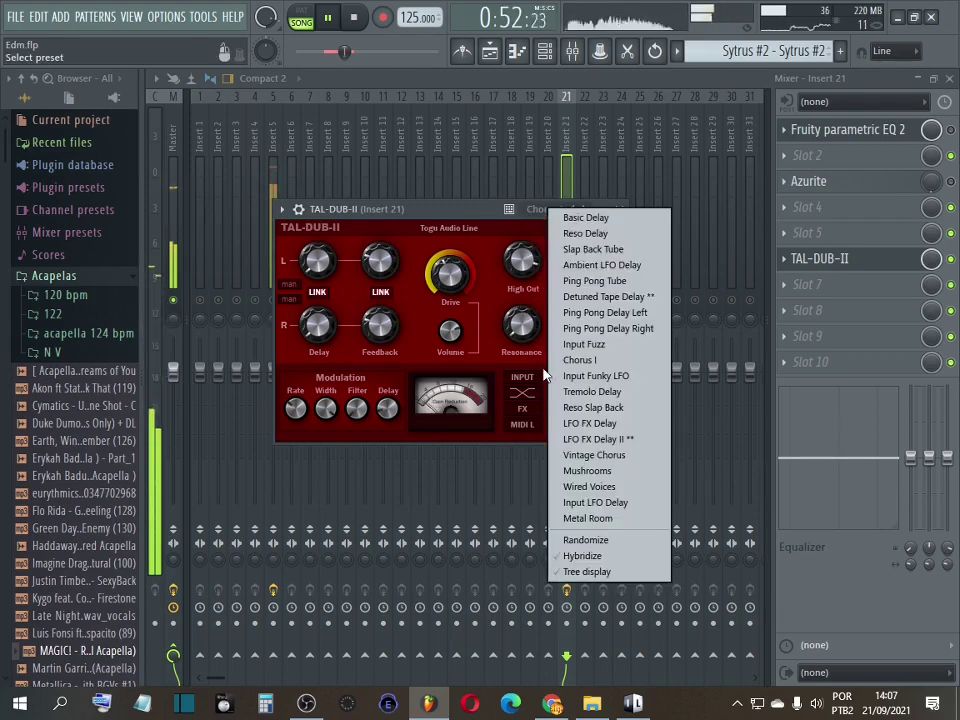
{"action": "left_click", "coordinate": [588, 478]}
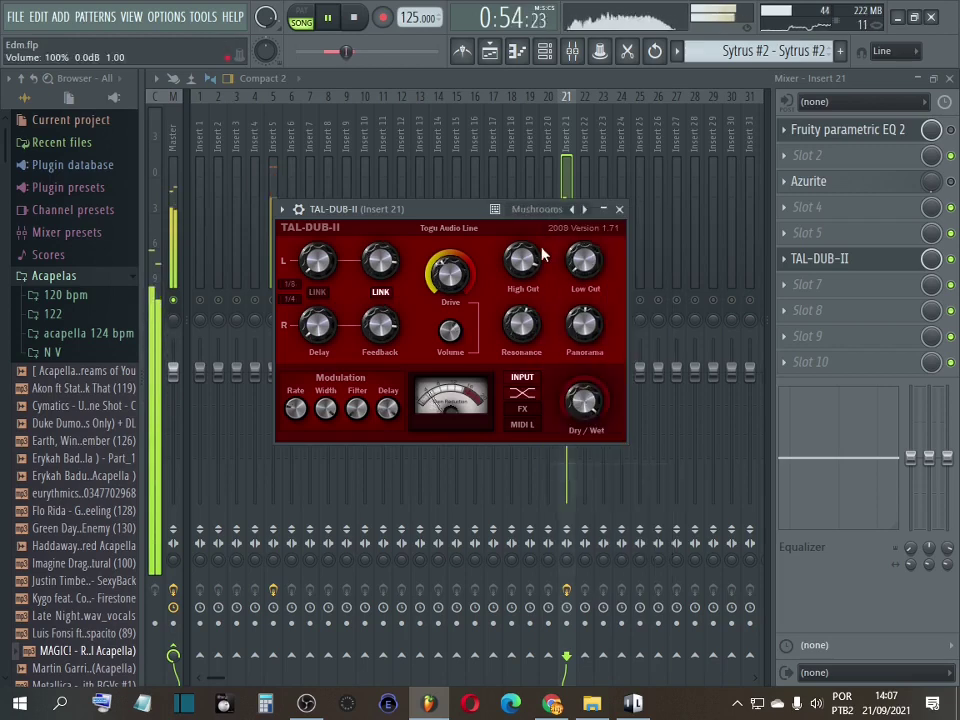
{"action": "left_click", "coordinate": [536, 211]}
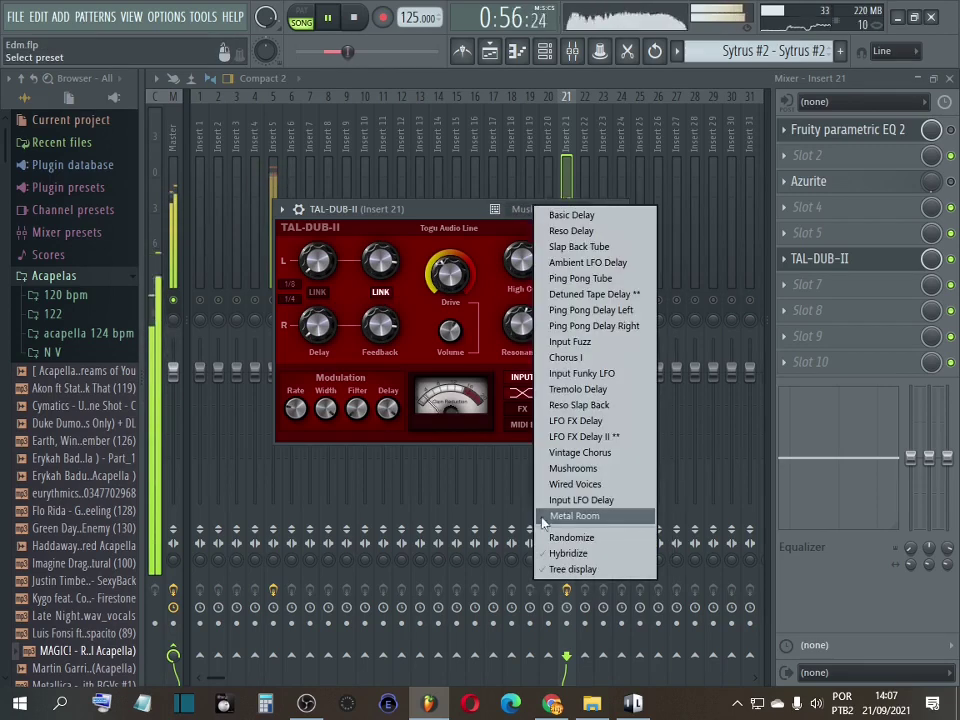
{"action": "left_click", "coordinate": [572, 484]}
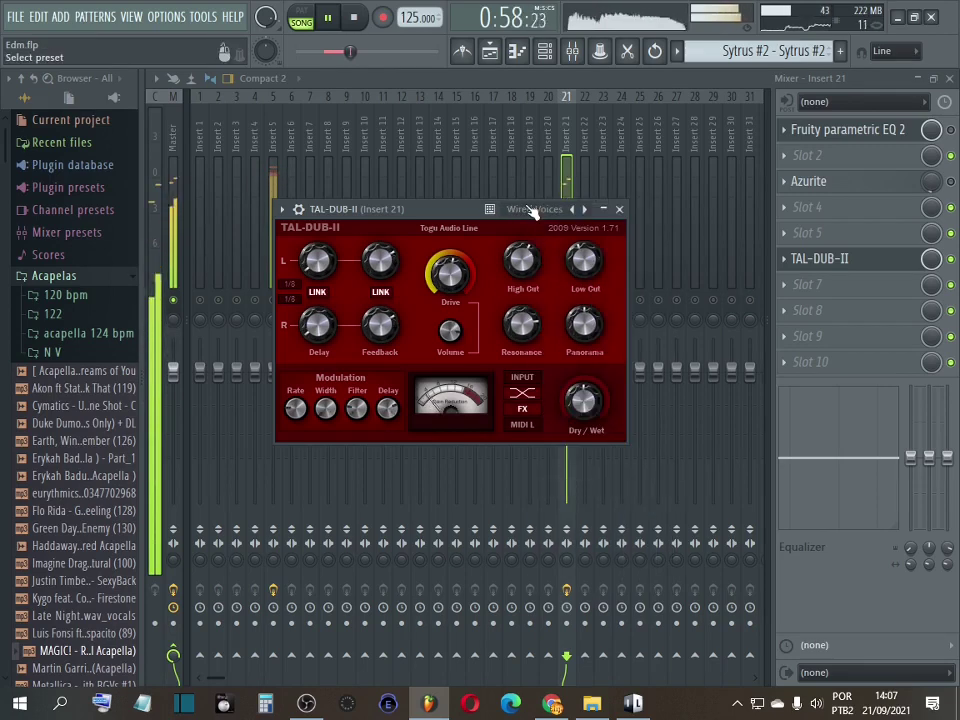
{"action": "left_click", "coordinate": [536, 209]}
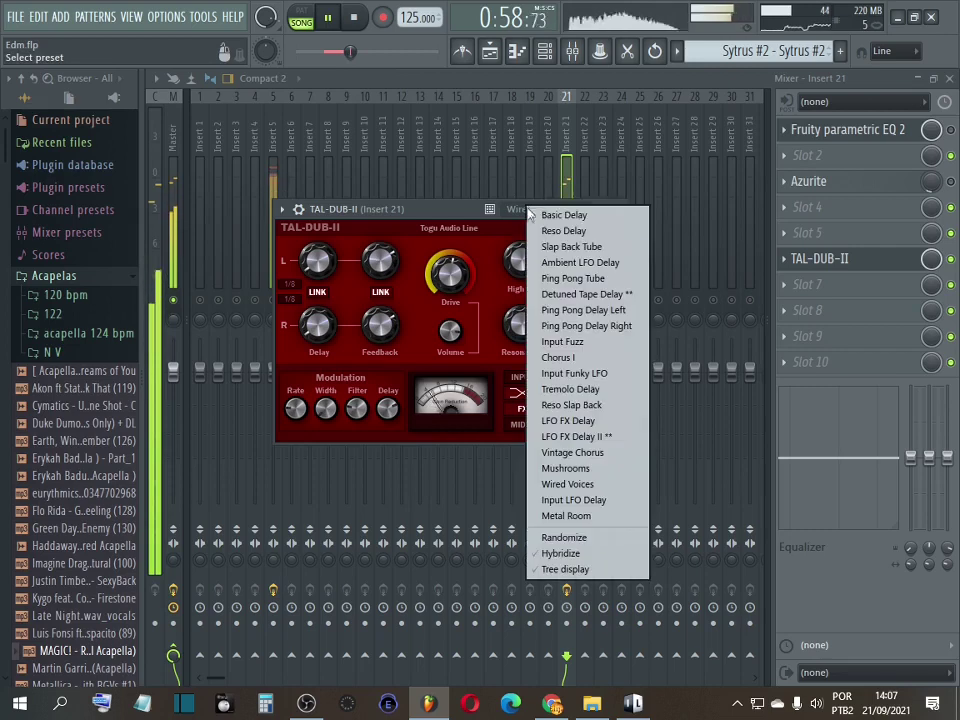
{"action": "left_click", "coordinate": [577, 390]}
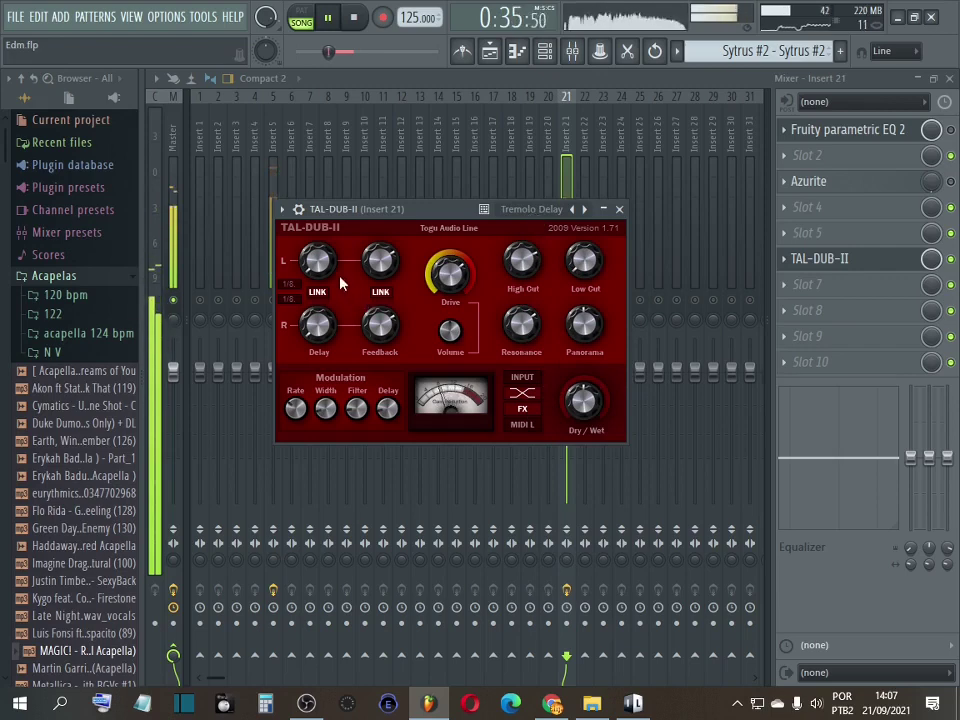
- Set TAL-DUB-II's left delay to 0.72 and unlink the left and right feedback
{"action": "left_click_drag", "start_coordinate": [326, 267], "coordinate": [332, 248]}
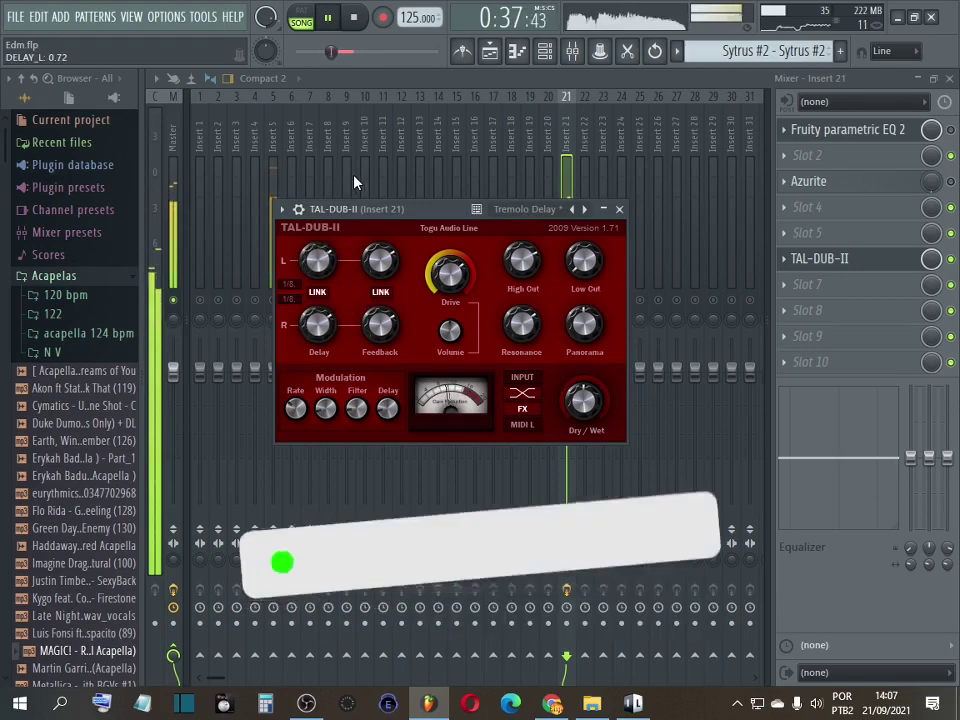
{"action": "left_click", "coordinate": [380, 291]}
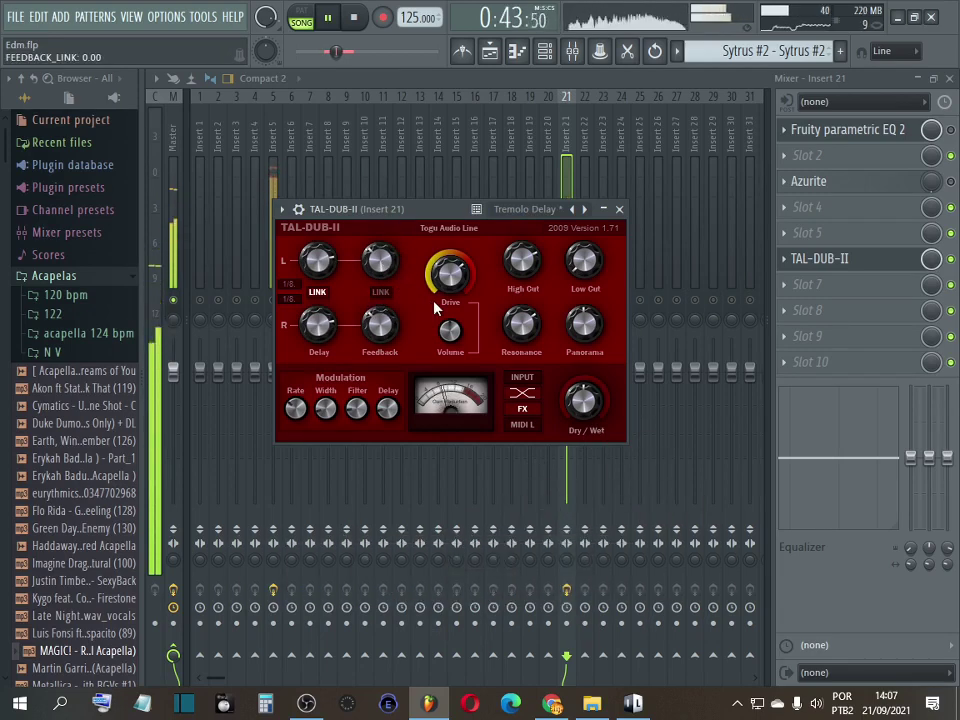
- Show the plugin wrapper's options, set TAL-DUB-II's High Cut to 0.83, and adjust the Low Cut and Drive knobs
{"action": "left_click", "coordinate": [298, 209]}
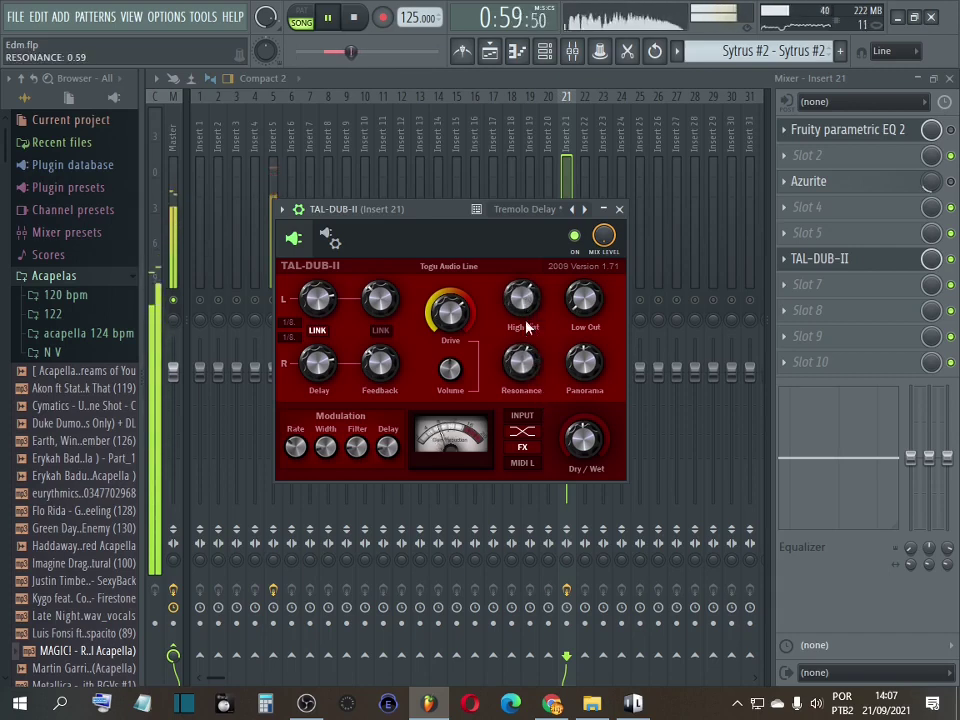
{"action": "left_click_drag", "start_coordinate": [530, 275], "coordinate": [523, 299]}
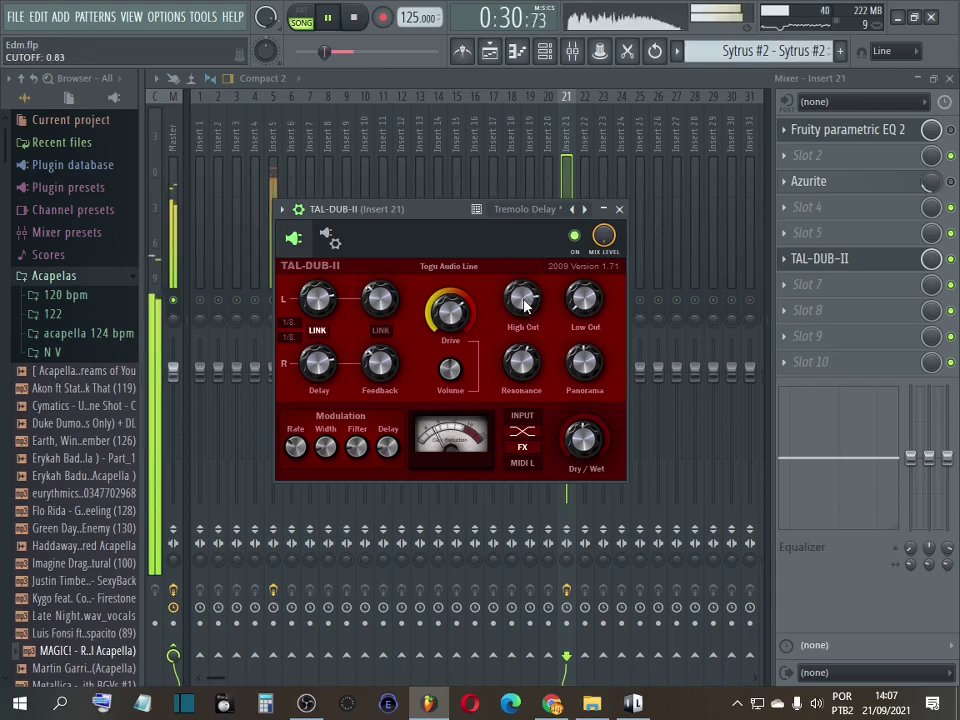
{"action": "mouse_move", "coordinate": [597, 303]}
{"action": "left_mouse_down"}
{"action": "mouse_move", "coordinate": [602, 225]}
{"action": "mouse_move", "coordinate": [600, 280]}
{"action": "left_mouse_up"}
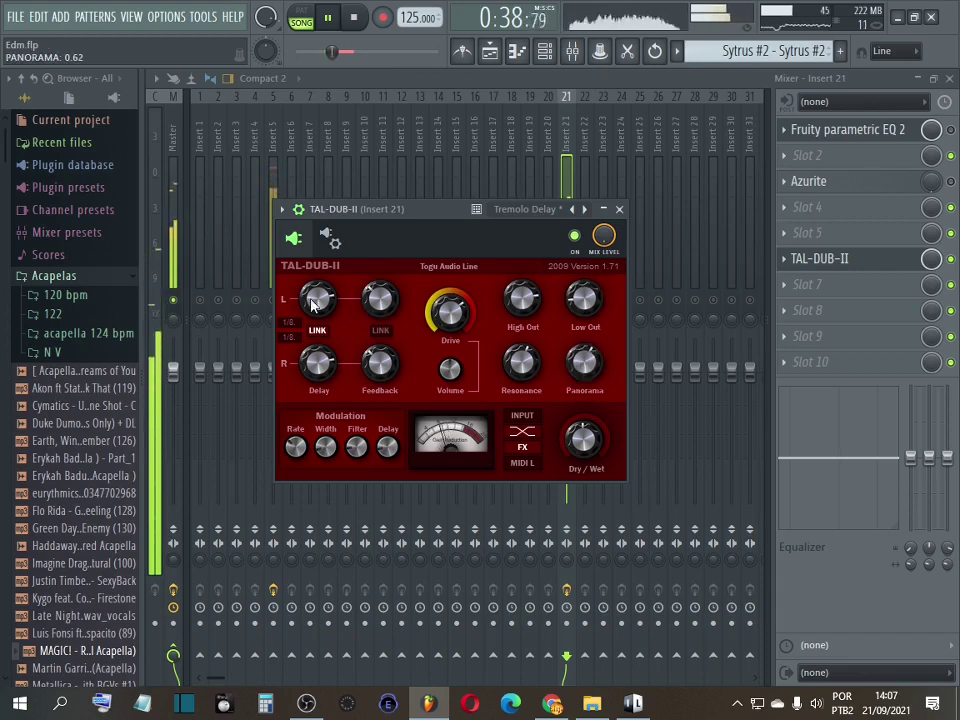
{"action": "mouse_move", "coordinate": [462, 280]}
{"action": "left_mouse_down"}
{"action": "mouse_move", "coordinate": [463, 272]}
{"action": "mouse_move", "coordinate": [464, 282]}
{"action": "left_mouse_up"}
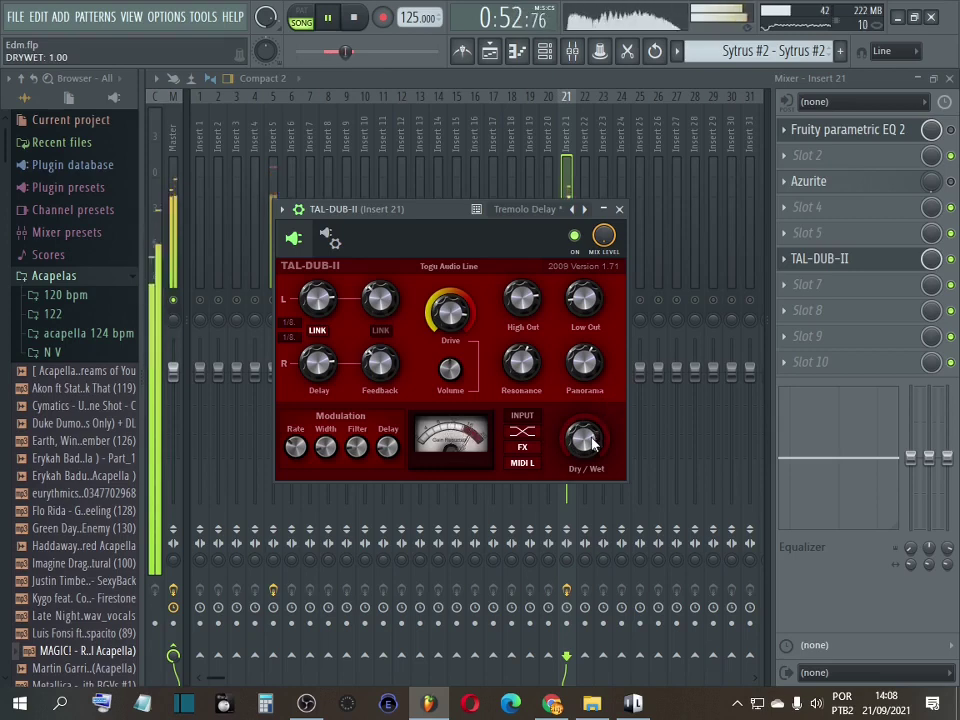
- Audition the TAL-DUB-II presets Ping Pong Delay Left, LFO FX Delay and Metal Room, ending with LFO FX Delay II loaded
{"action": "left_click", "coordinate": [539, 212]}
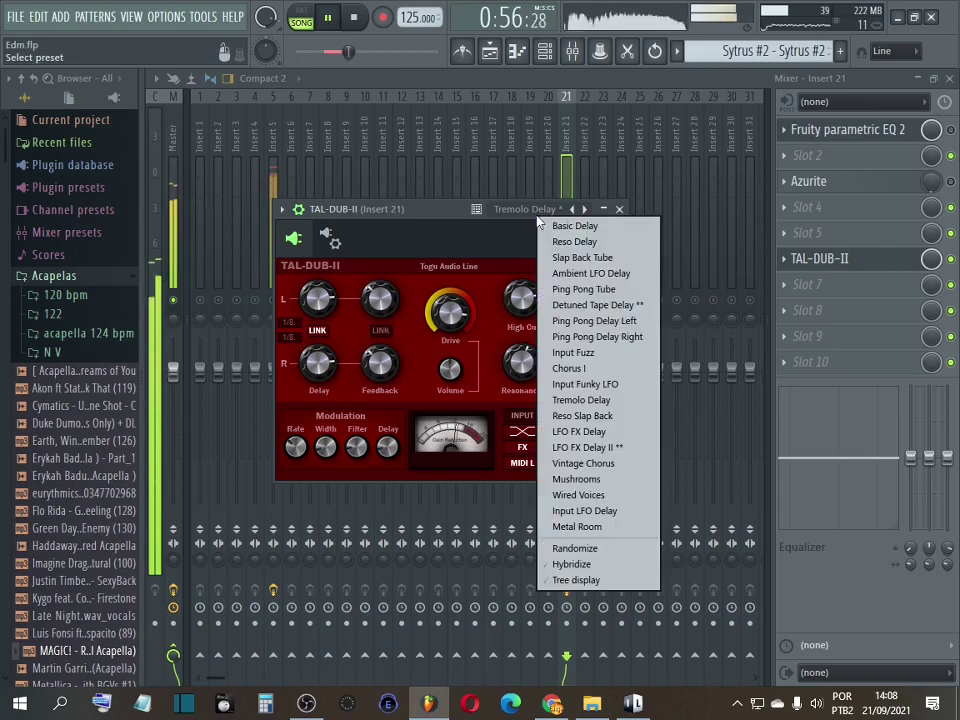
{"action": "left_click", "coordinate": [596, 321]}
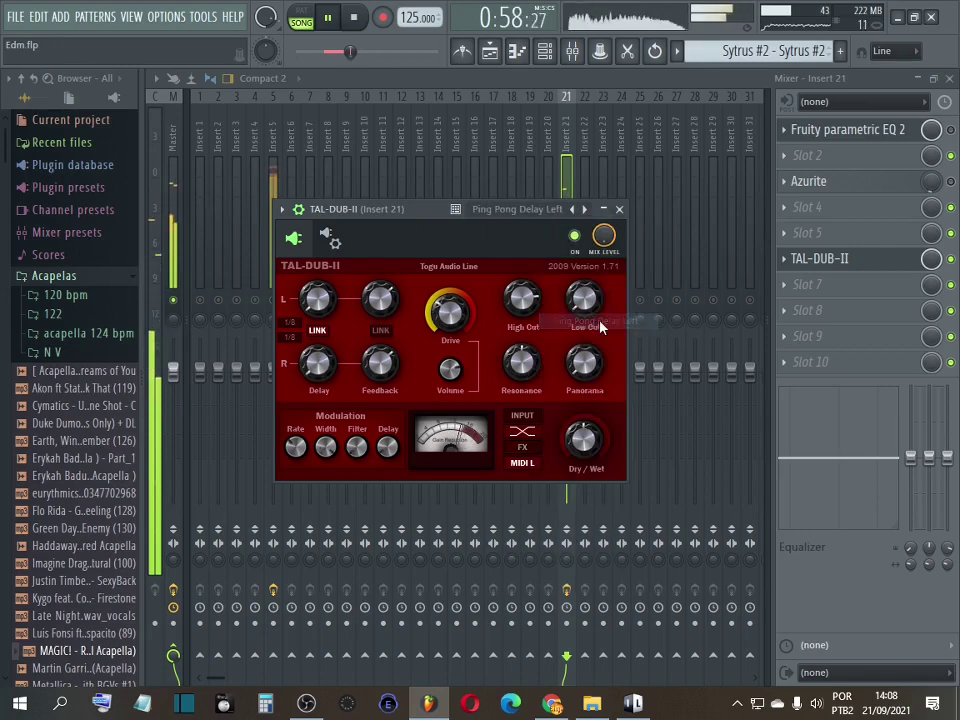
{"action": "left_click", "coordinate": [543, 212]}
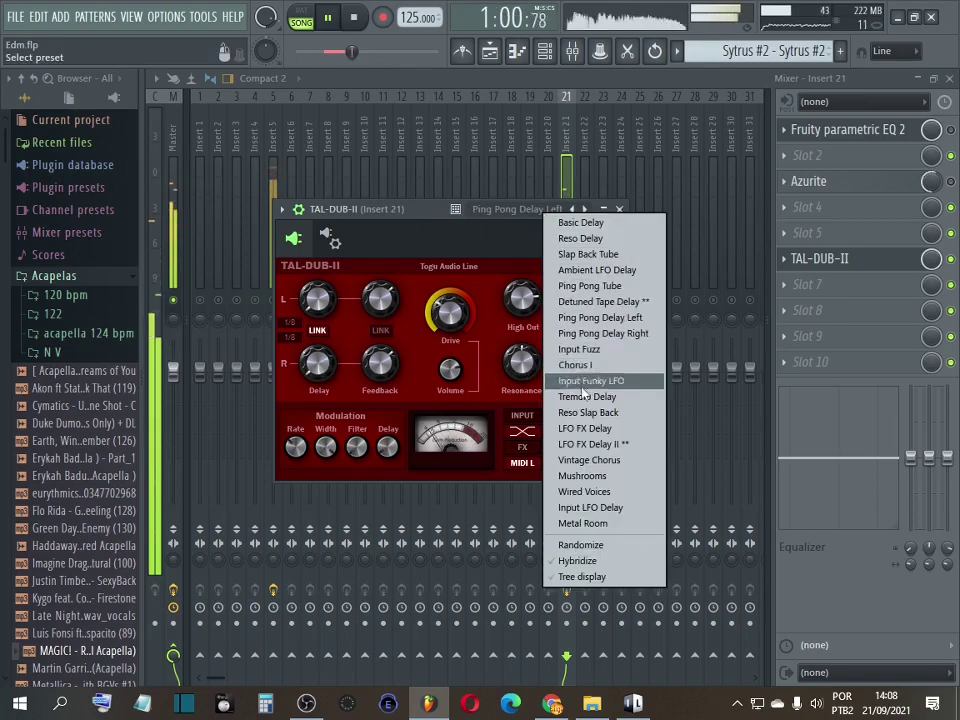
{"action": "left_click", "coordinate": [592, 435]}
{"action": "left_click", "coordinate": [533, 211]}
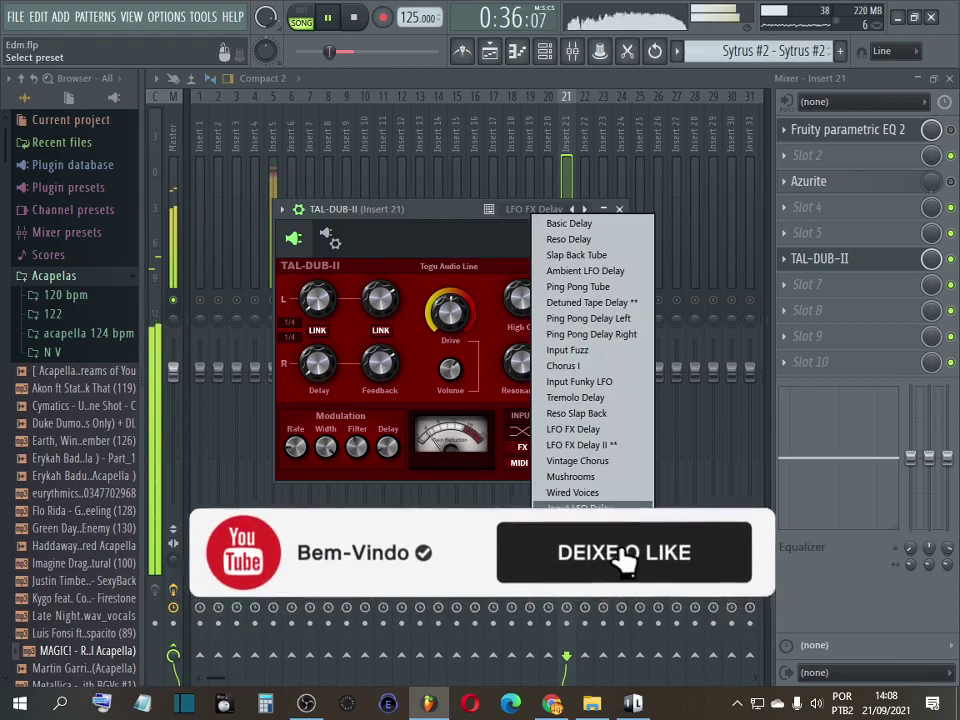
{"action": "left_click", "coordinate": [612, 526]}
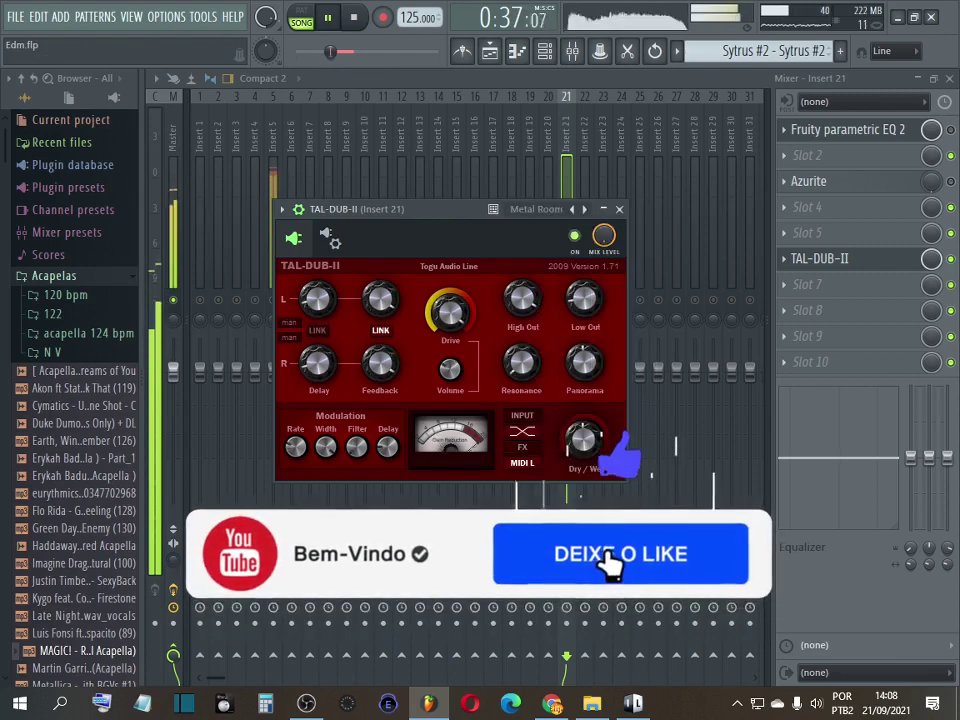
{"action": "left_click", "coordinate": [552, 215]}
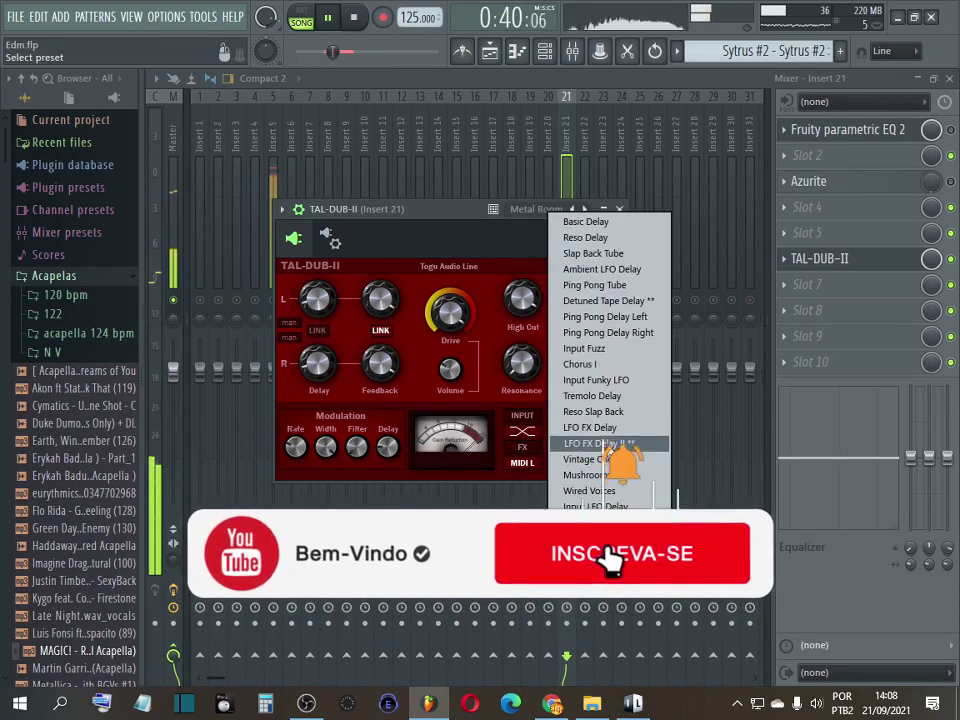
{"action": "left_click", "coordinate": [598, 443]}
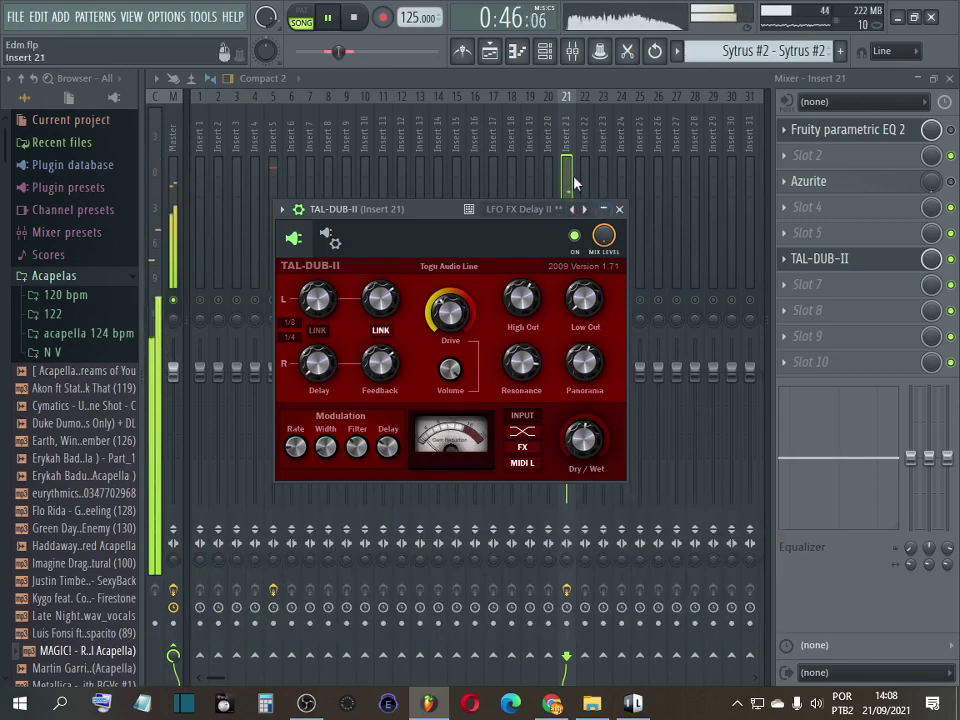
- Close TAL-DUB-II and unsolo Insert 21 to hear the effect in the full mix
{"action": "left_click", "coordinate": [619, 209]}
{"action": "right_click", "coordinate": [566, 301]}
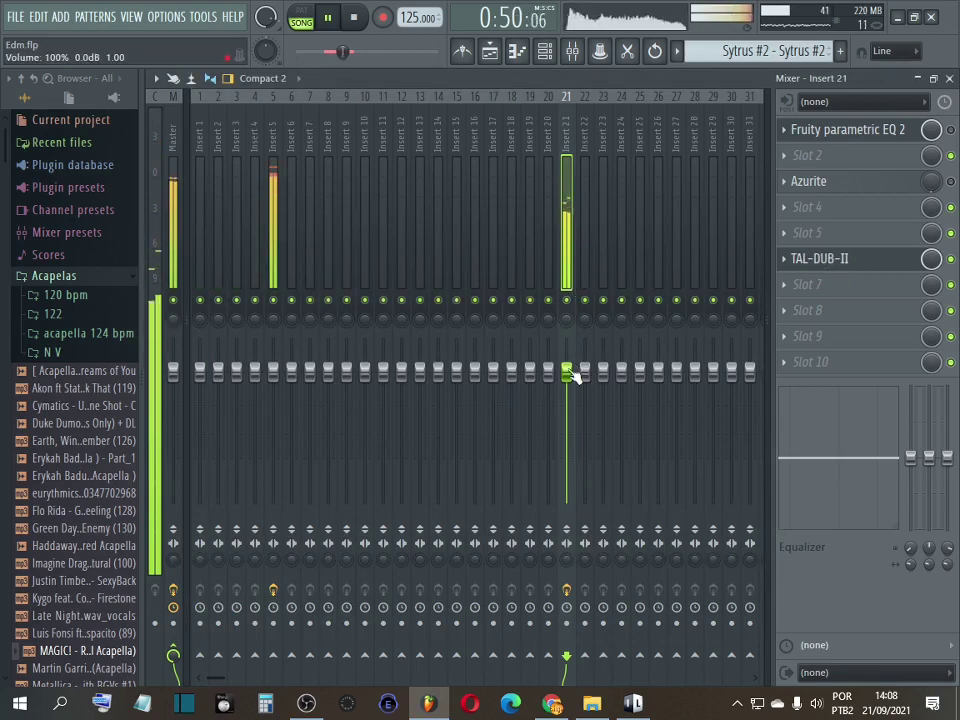
- Lower the volume of Insert 21 below 88% and bring Insert 5 down to -5.1 dB
{"action": "left_click_drag", "start_coordinate": [566, 371], "coordinate": [566, 399]}
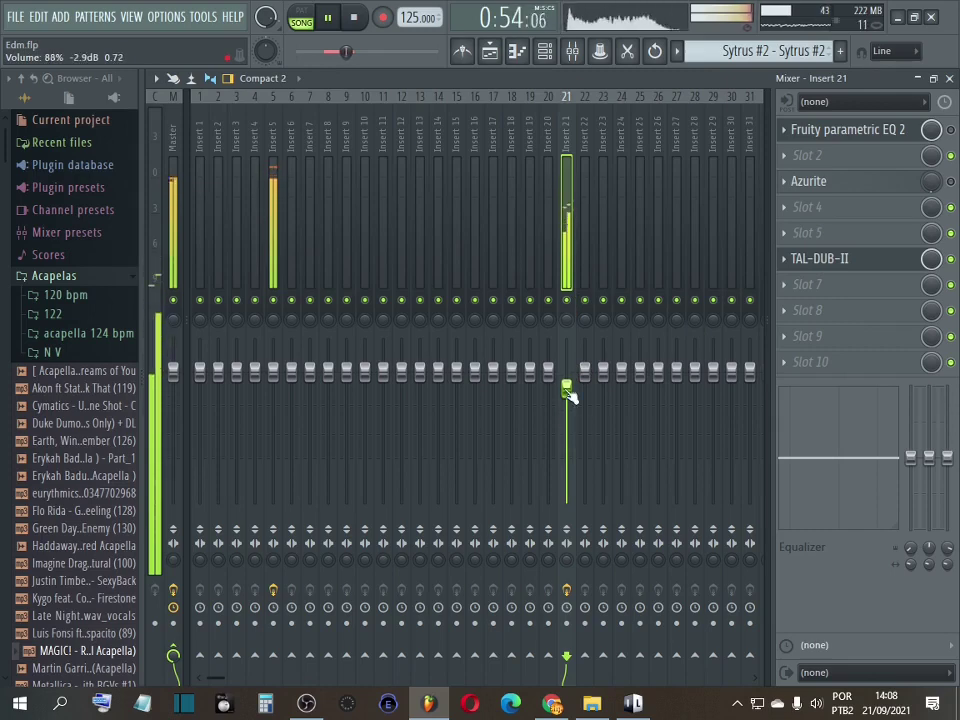
{"action": "left_click_drag", "start_coordinate": [568, 395], "coordinate": [568, 397]}
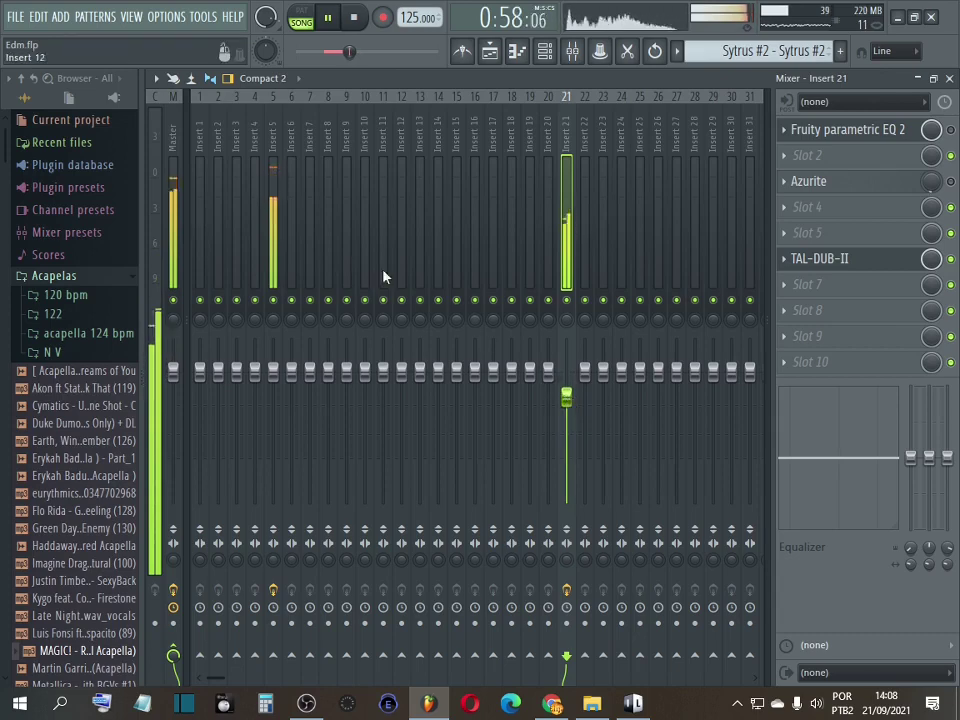
{"action": "left_click_drag", "start_coordinate": [289, 382], "coordinate": [274, 405]}
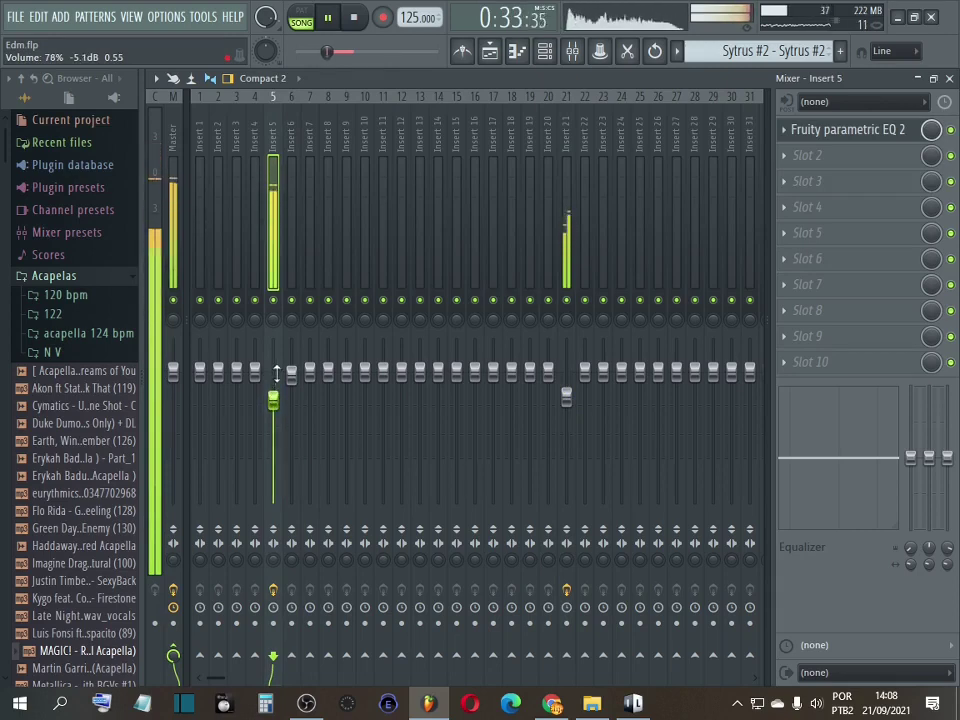
- Reopen TAL-DUB-II on Insert 21 and advance it to the Vintage Chorus preset
{"action": "left_click", "coordinate": [566, 260]}
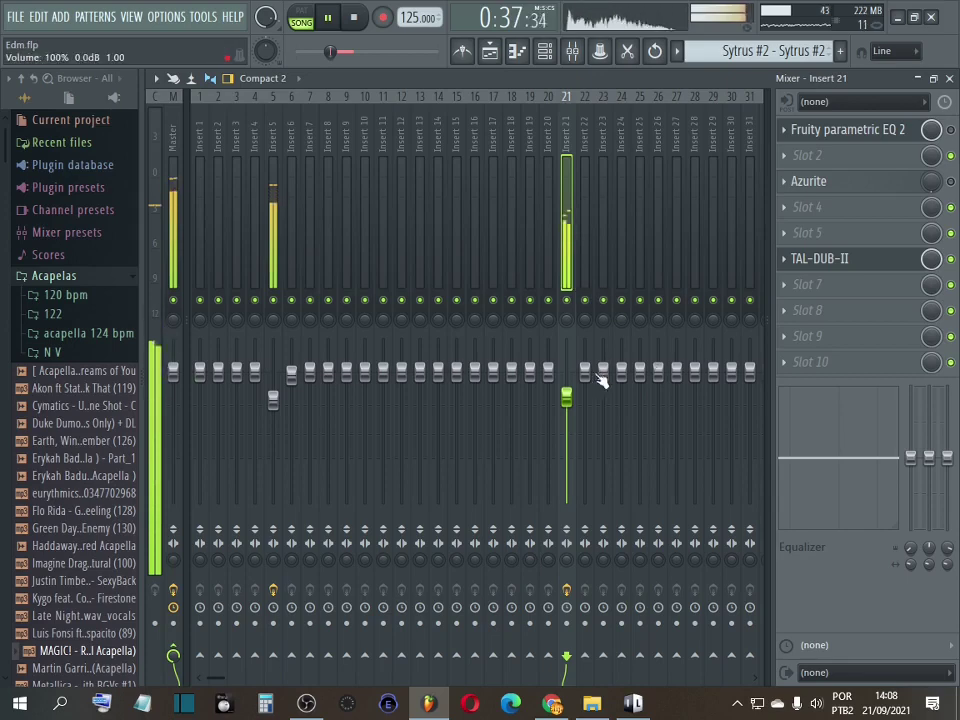
{"action": "left_click", "coordinate": [820, 259]}
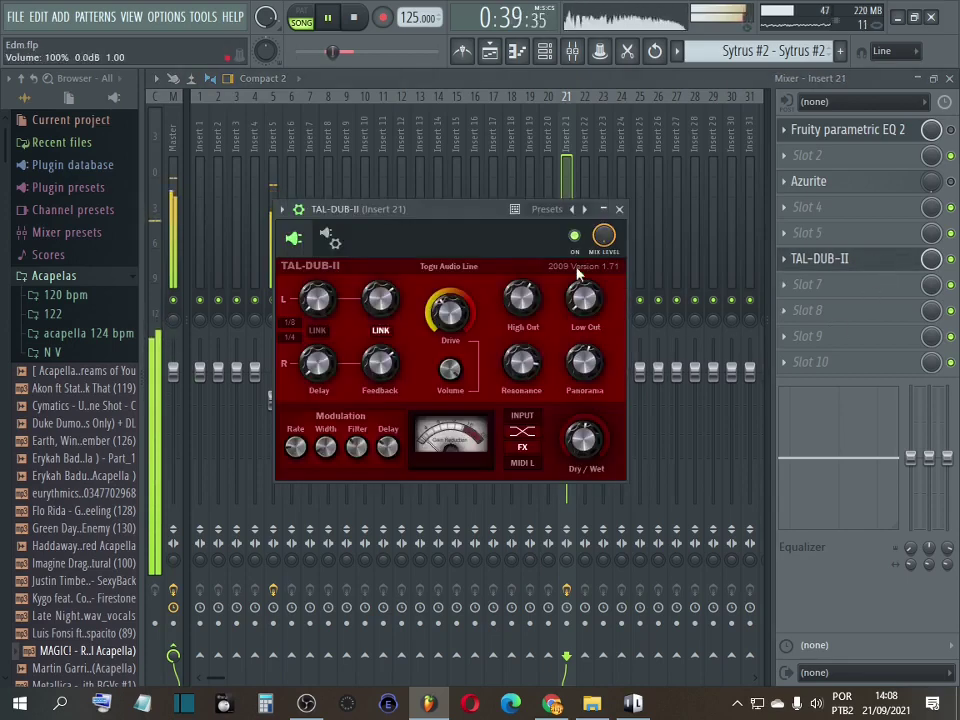
{"action": "left_click", "coordinate": [585, 210]}
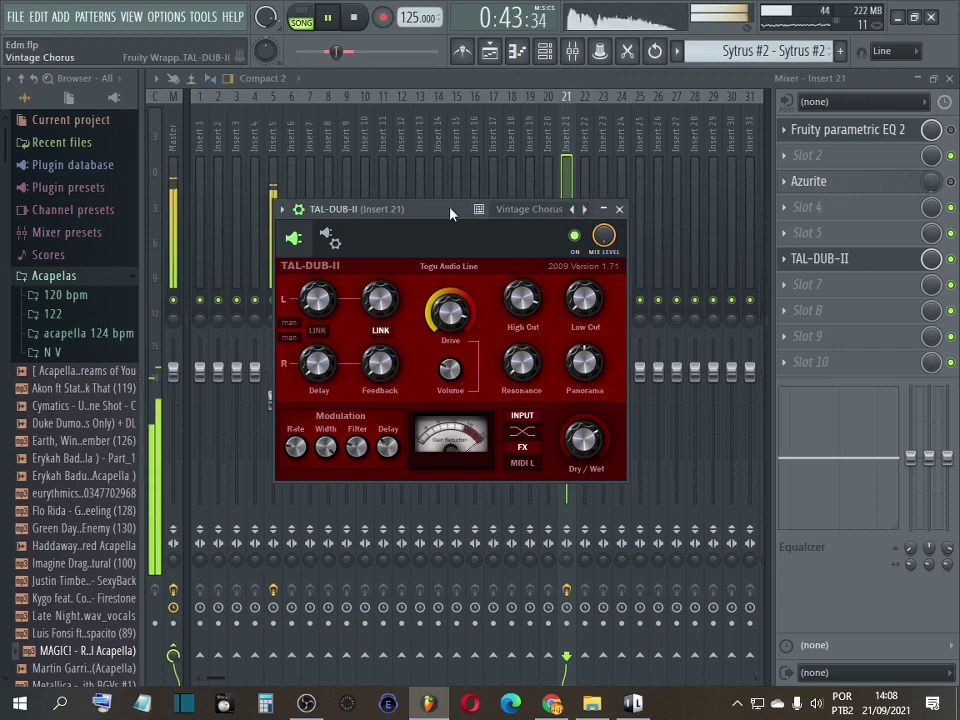
- Return Insert 21's volume to 100% and advance its TAL-DUB-II to the Mushrooms preset
{"action": "left_click_drag", "start_coordinate": [450, 212], "coordinate": [830, 118]}
{"action": "left_click_drag", "start_coordinate": [569, 402], "coordinate": [571, 374]}
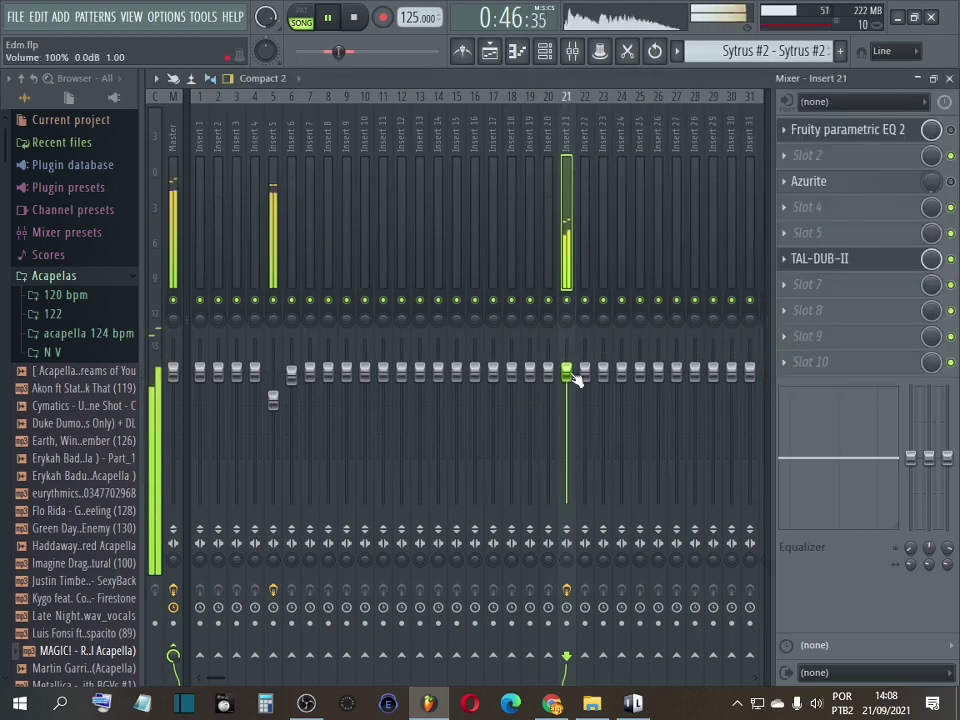
{"action": "left_click", "coordinate": [840, 262]}
{"action": "left_click_drag", "start_coordinate": [846, 124], "coordinate": [763, 219]}
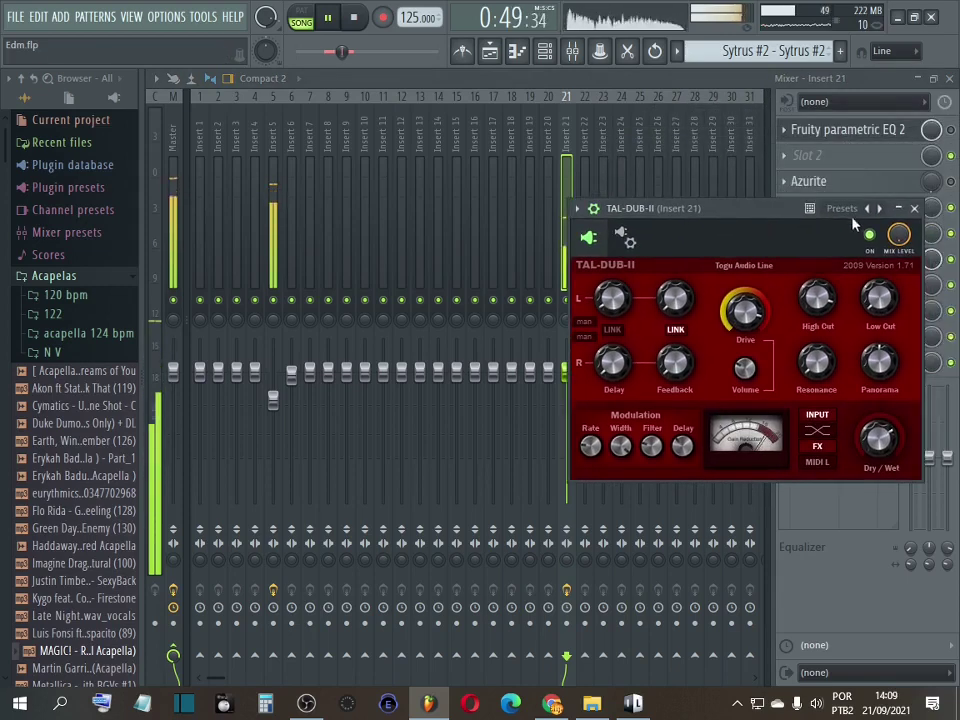
{"action": "left_click", "coordinate": [879, 210]}
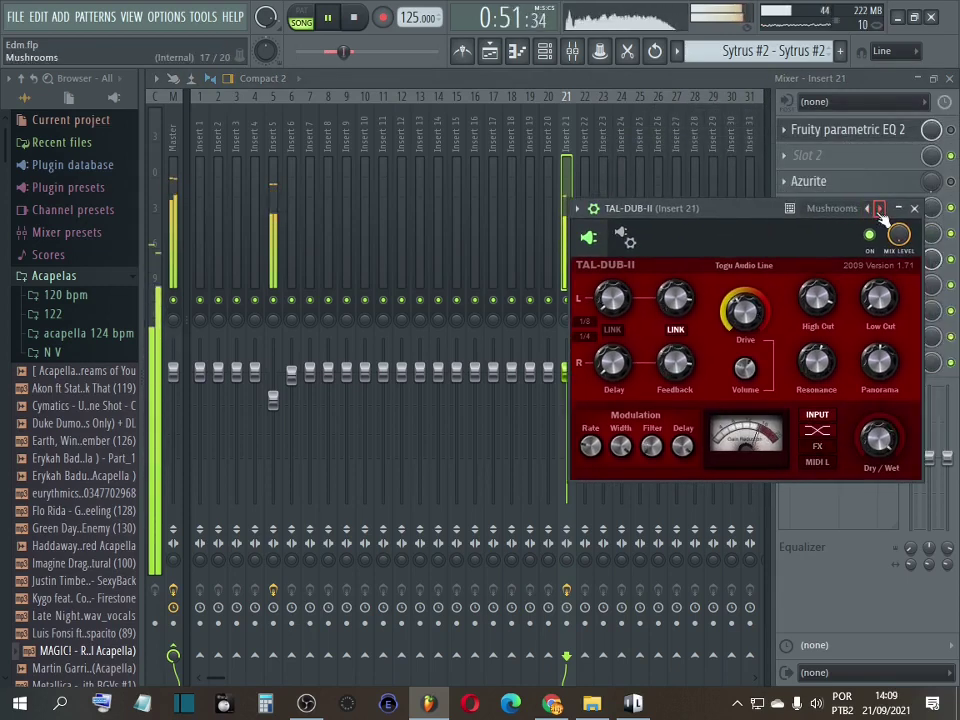
- Advance TAL-DUB-II through the Wired Voices preset to Input LFO Delay and lower the volume fader of Insert 21
{"action": "left_click", "coordinate": [879, 210]}
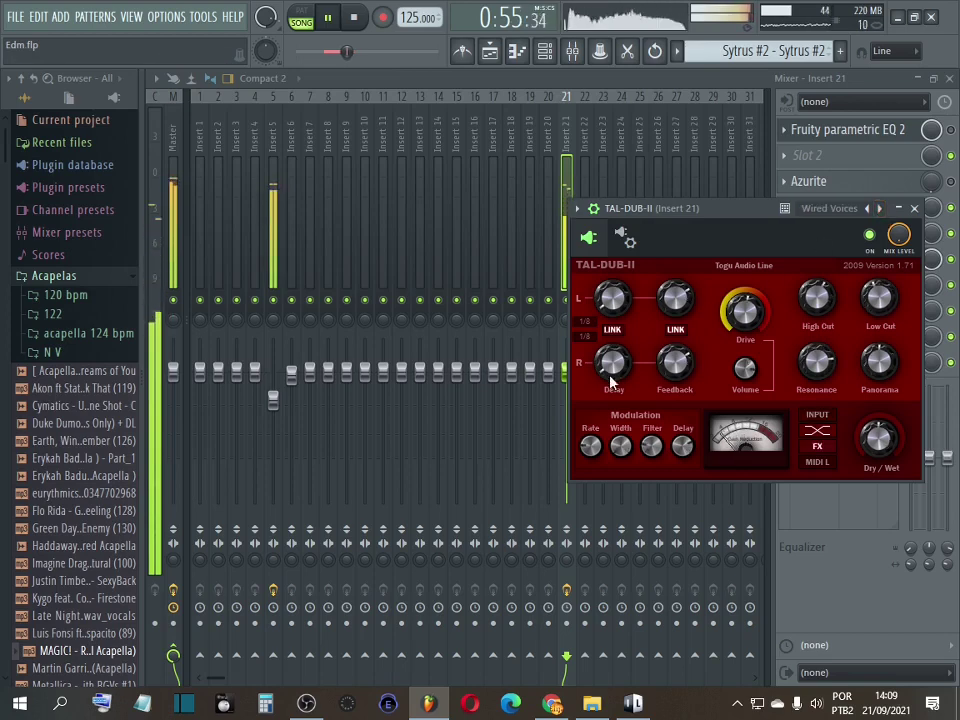
{"action": "left_click", "coordinate": [879, 208]}
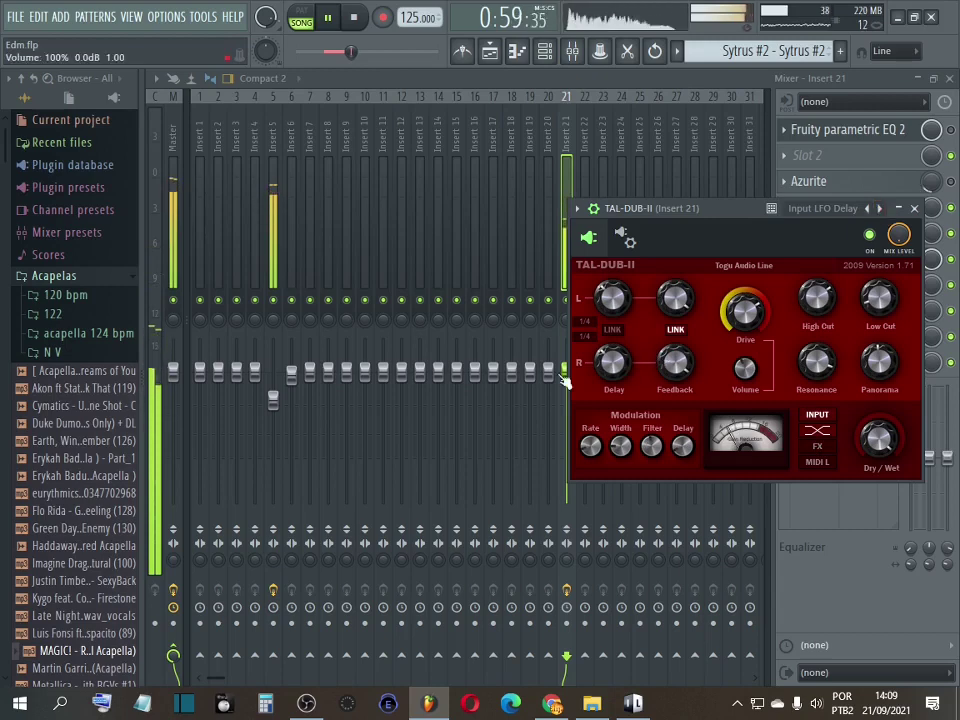
{"action": "left_click_drag", "start_coordinate": [566, 376], "coordinate": [566, 405]}
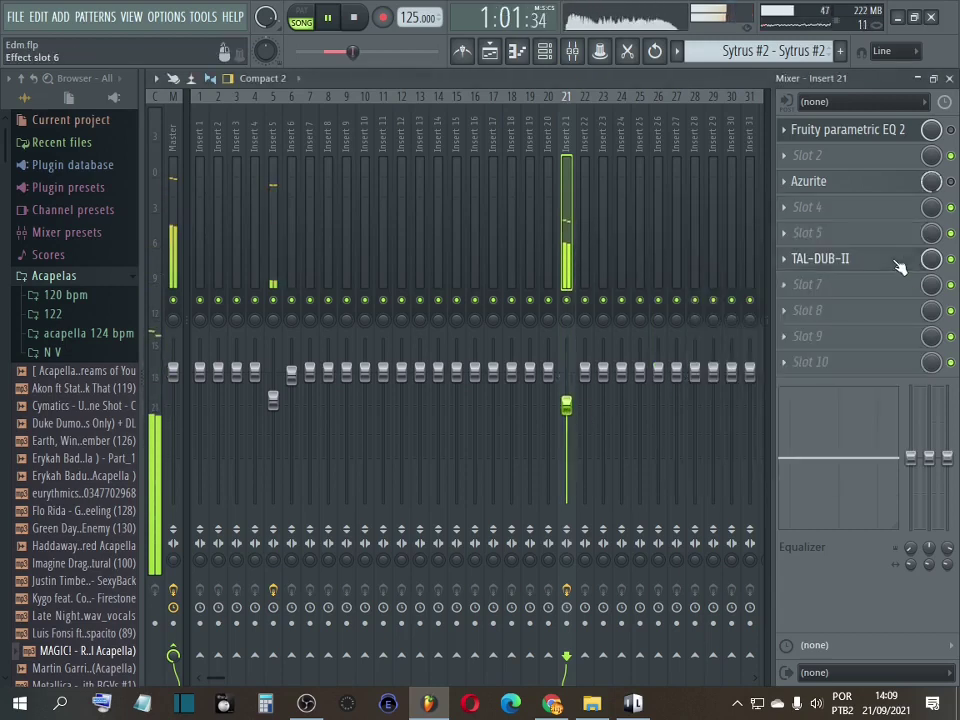
- Reopen TAL-DUB-II on Insert 21 and audition its presets one by one from Metal Room through Basic Delay and Ping Pong Tube to Chorus I
{"action": "left_click", "coordinate": [895, 259]}
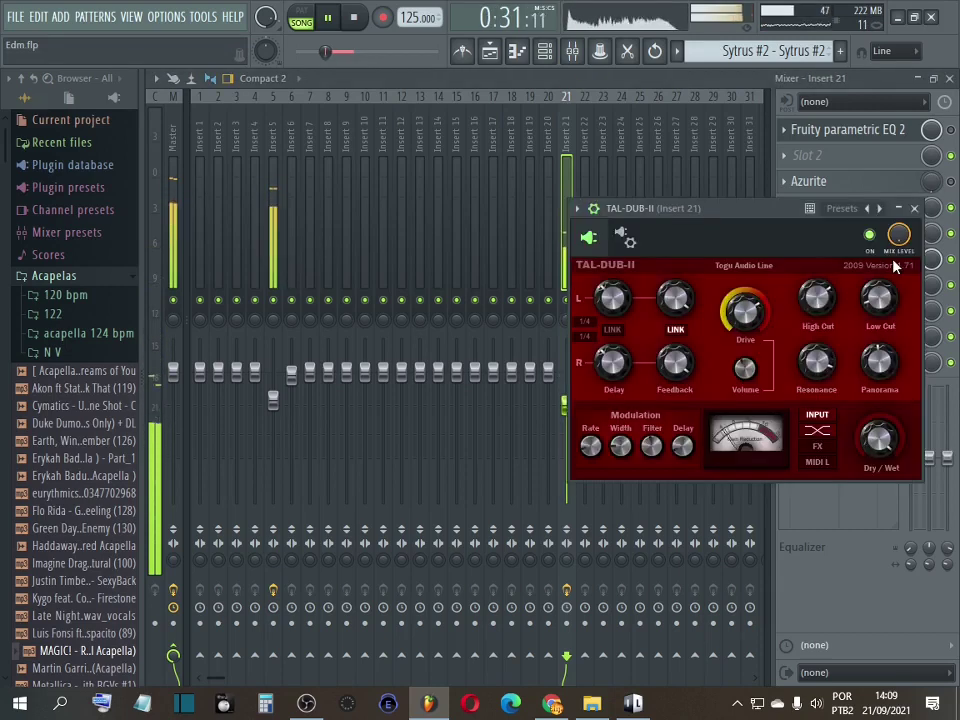
{"action": "left_click", "coordinate": [880, 208]}
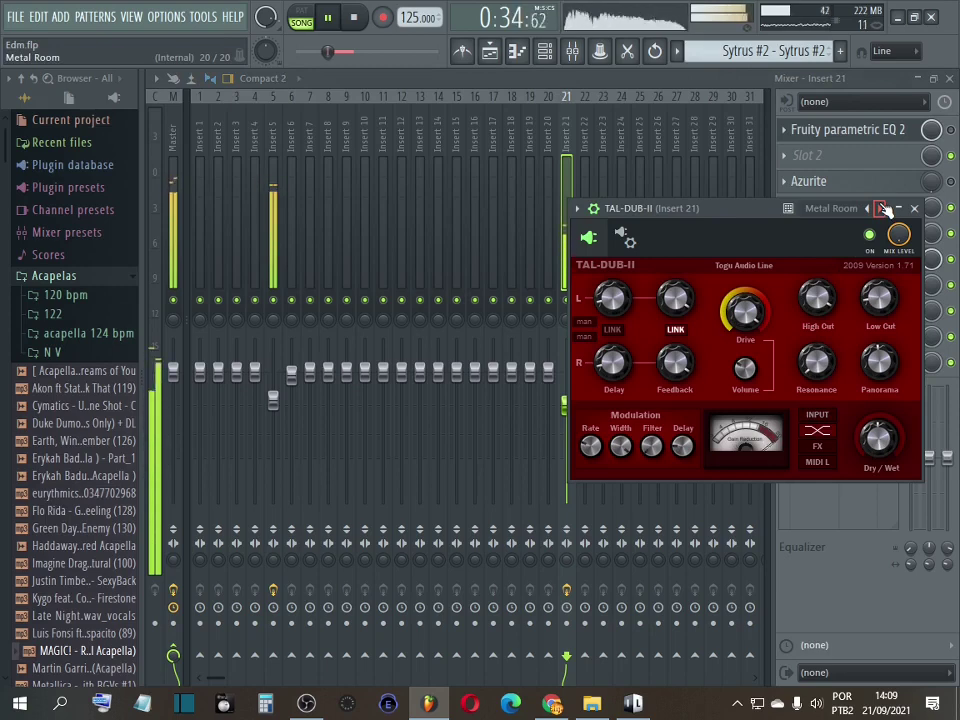
{"action": "left_click", "coordinate": [880, 208]}
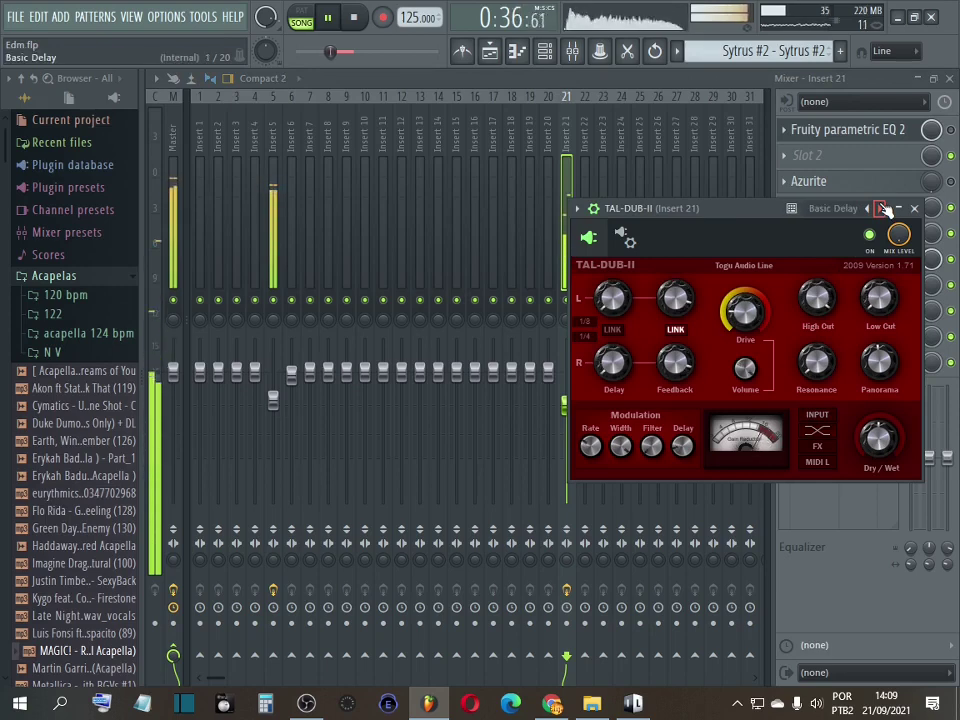
{"action": "left_click", "coordinate": [880, 208]}
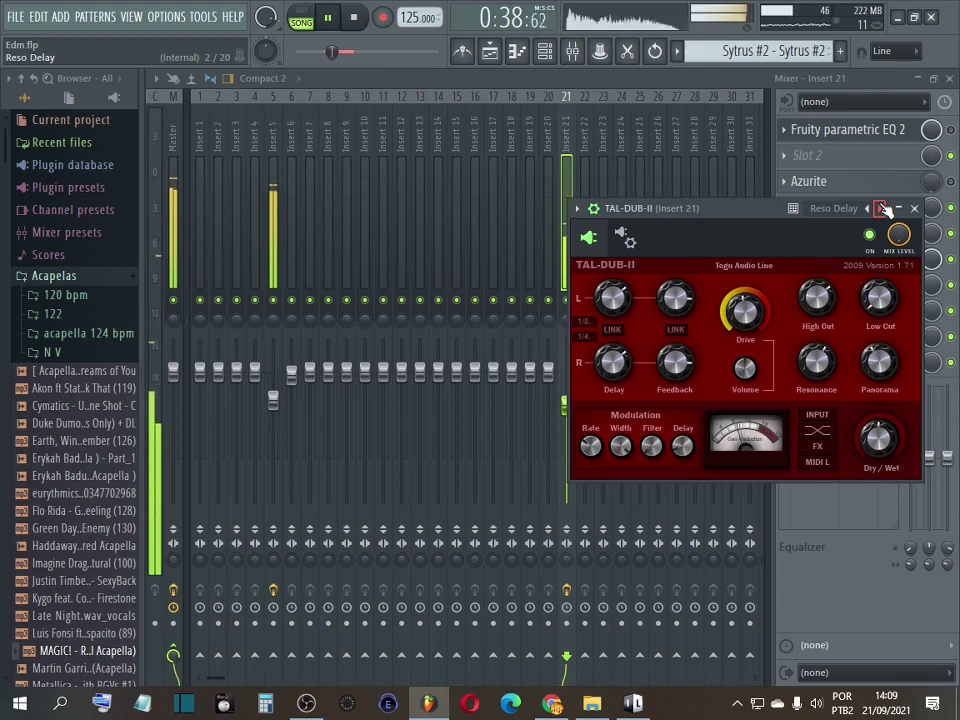
{"action": "left_click", "coordinate": [880, 208]}
{"action": "left_click", "coordinate": [880, 208]}
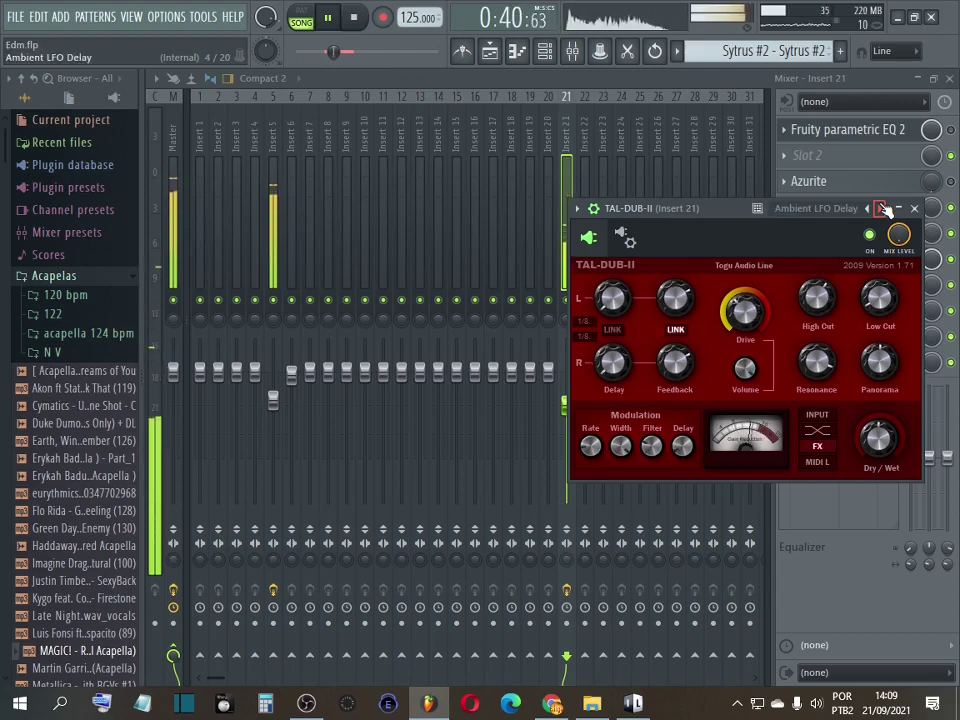
{"action": "left_click", "coordinate": [880, 208]}
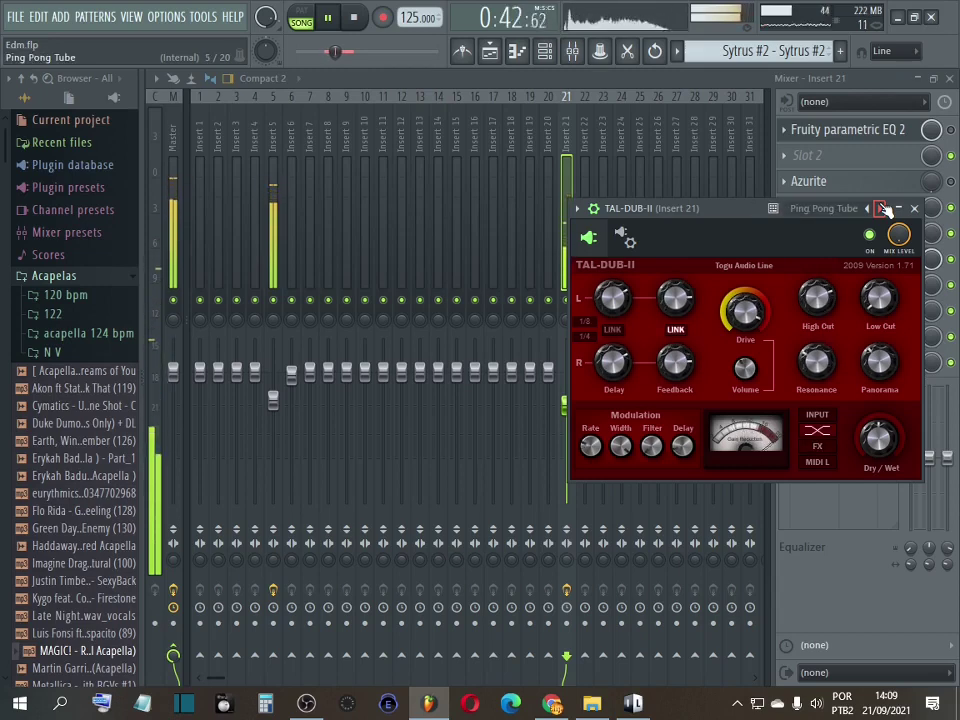
{"action": "left_click", "coordinate": [882, 208]}
{"action": "left_click", "coordinate": [882, 208]}
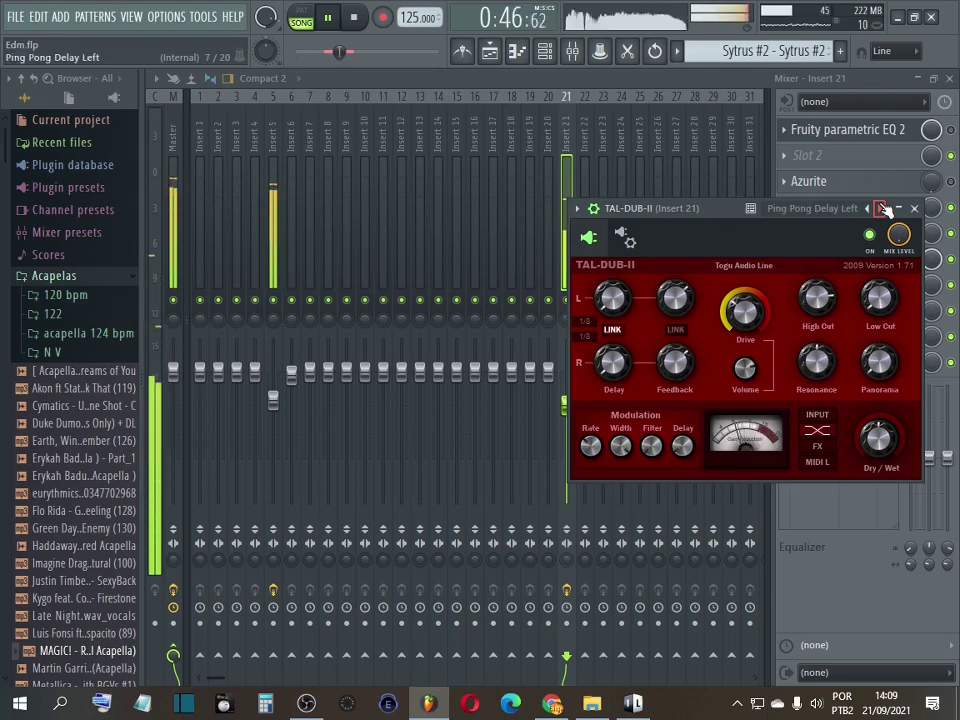
{"action": "left_click", "coordinate": [882, 208]}
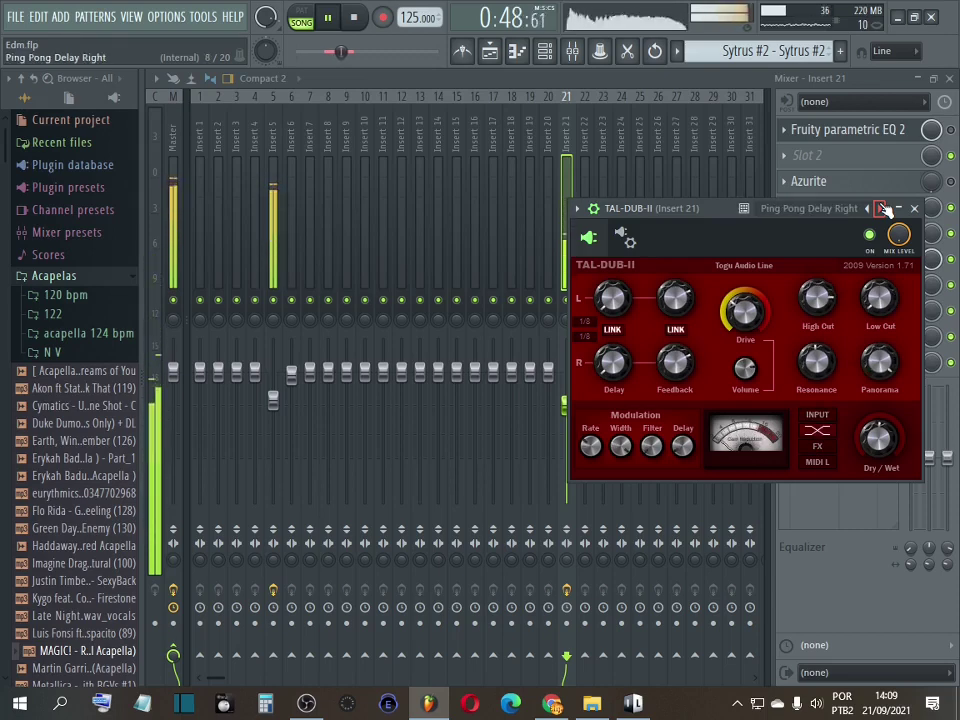
{"action": "left_click", "coordinate": [882, 208]}
{"action": "left_click", "coordinate": [882, 208]}
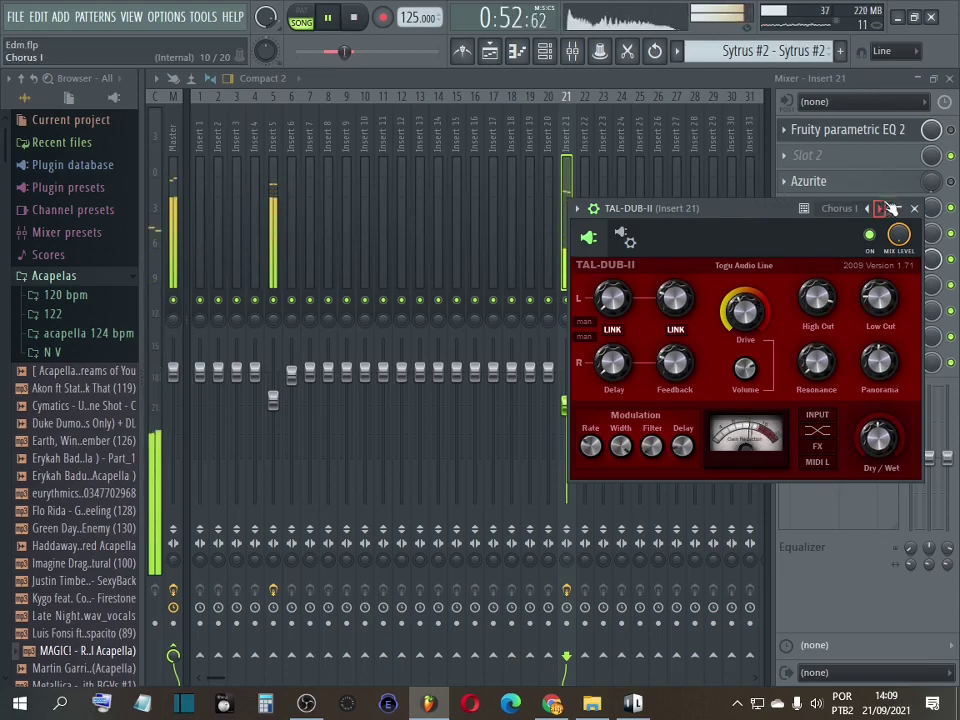
- Close TAL-DUB-II and clear the looped time selection in the Playlist so playback continues beyond bar 33
{"action": "left_click", "coordinate": [914, 208]}
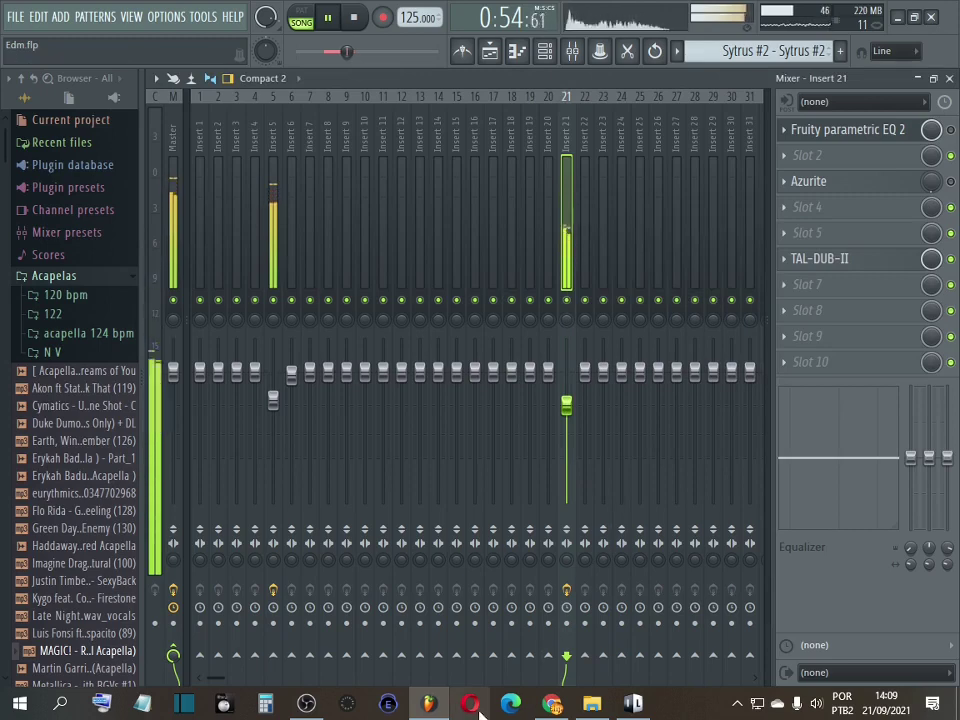
{"action": "left_click", "coordinate": [489, 51]}
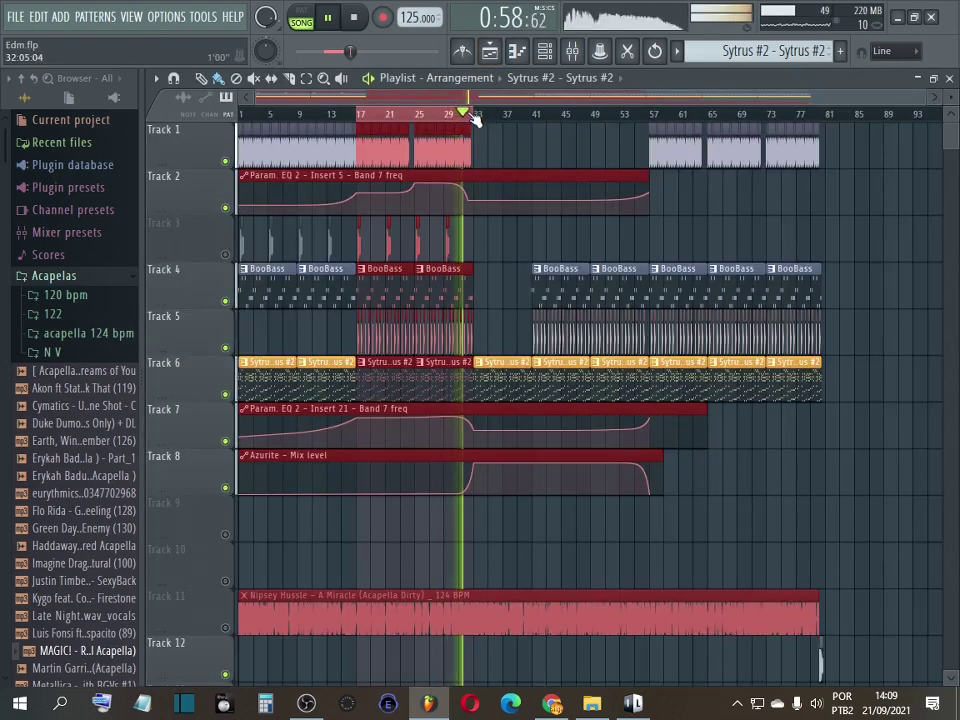
{"action": "right_click", "coordinate": [474, 117]}
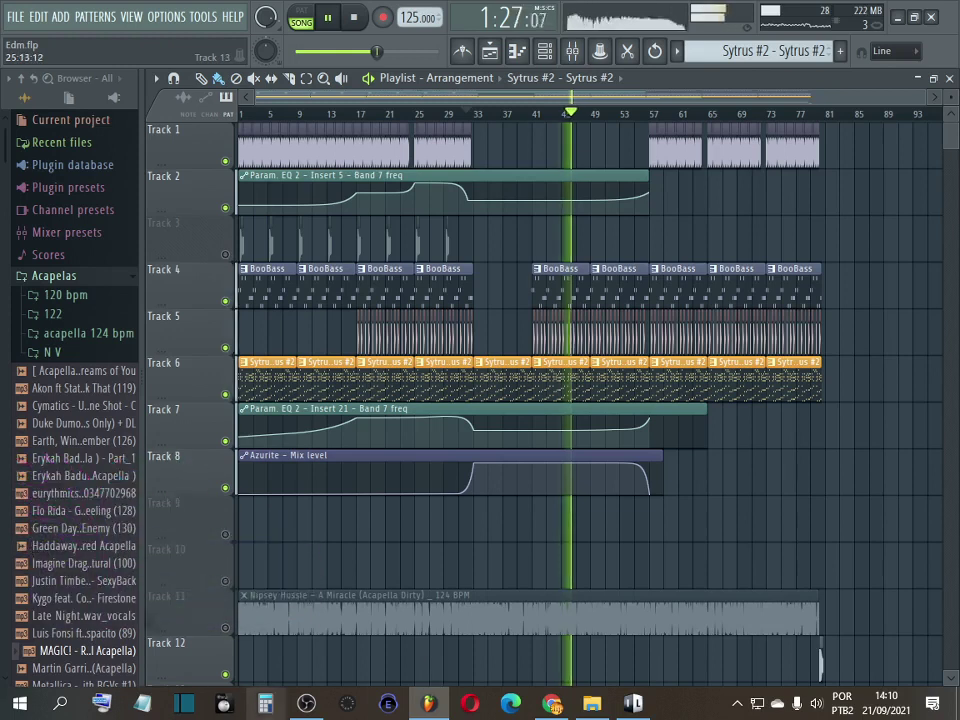
{"action": "mouse_move", "coordinate": [306, 703]}
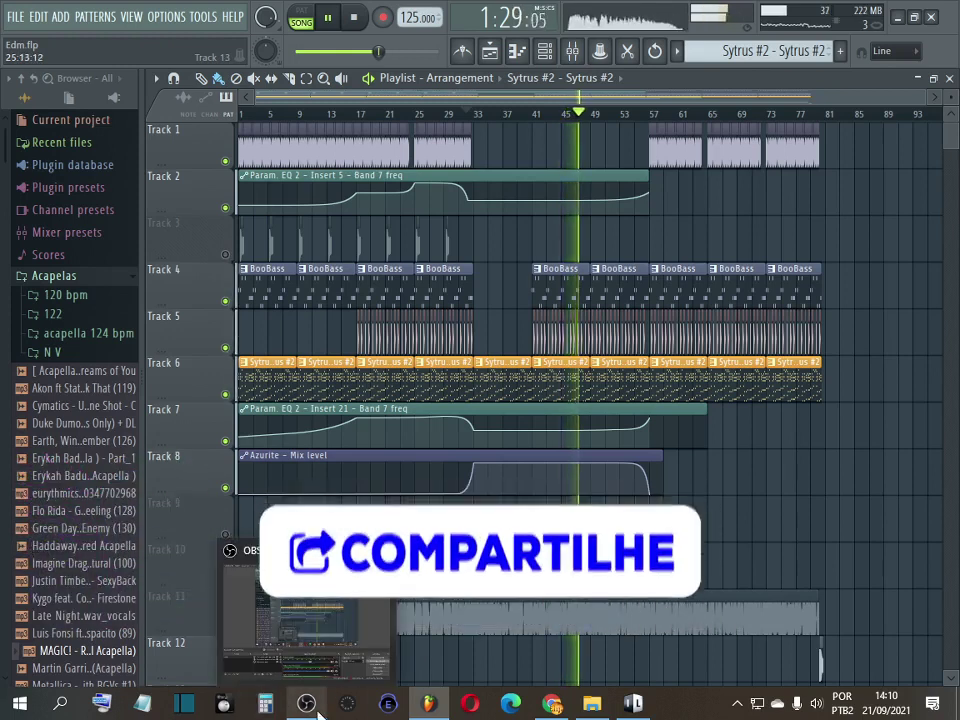